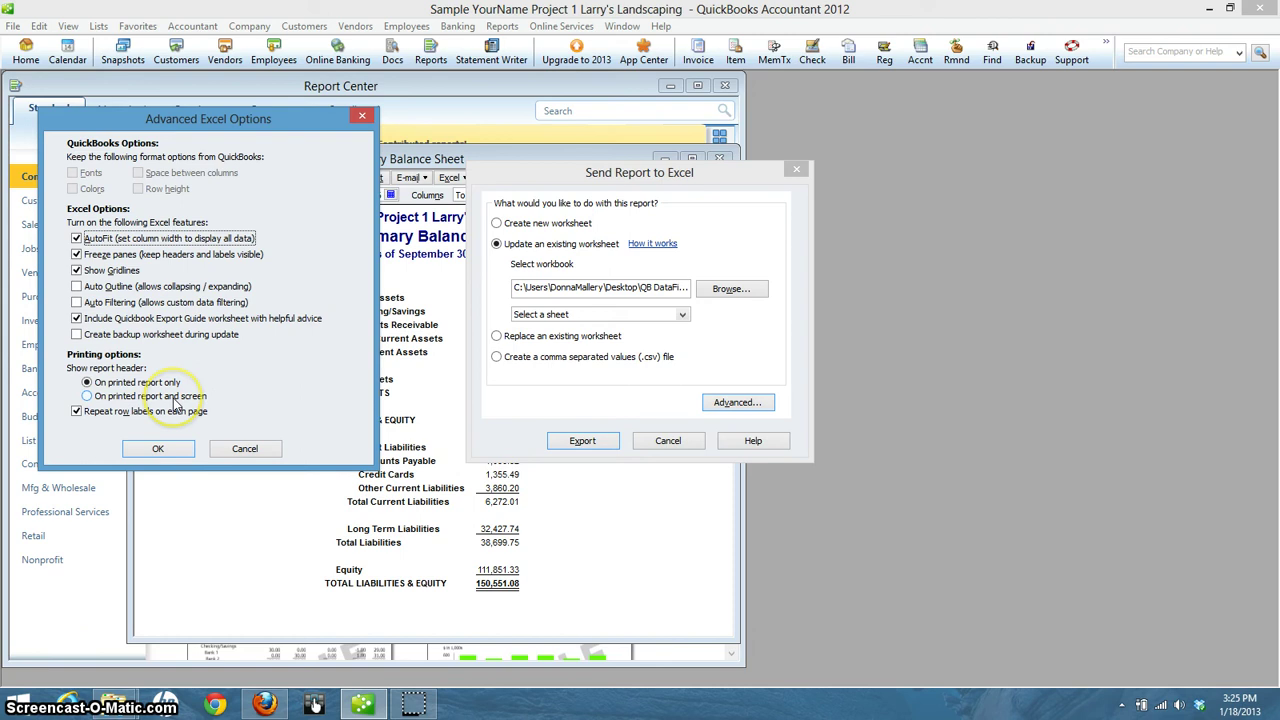
# Step: Accept the advanced Excel options and export the Summary Balance Sheet to the existing PR1.6 BS SUM worksheet
pyautogui.click(160, 449)
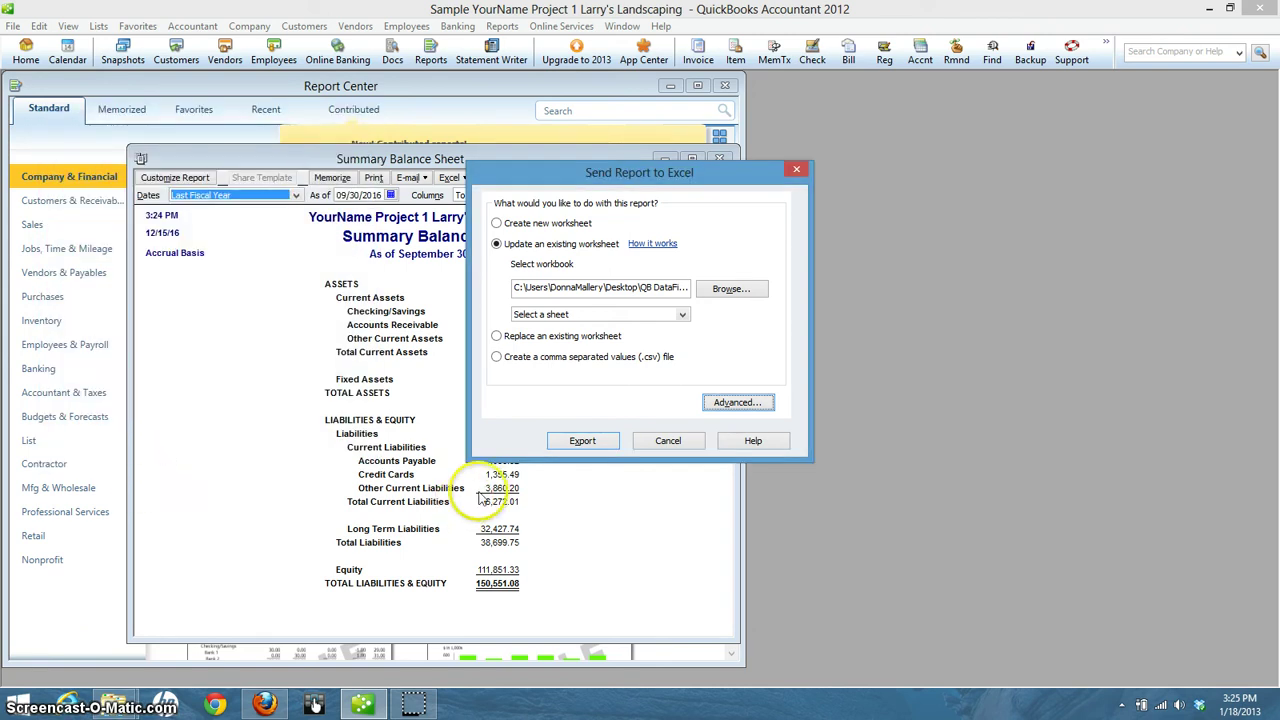
pyautogui.click(682, 315)
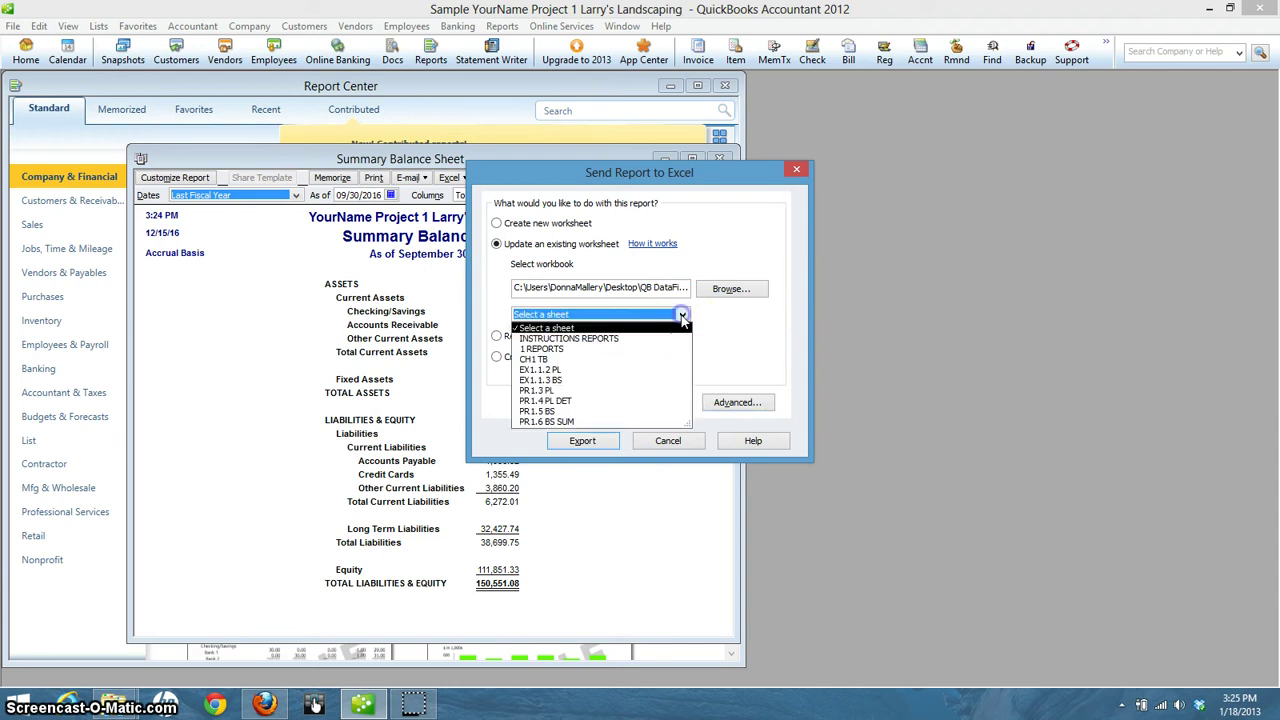
pyautogui.click(558, 421)
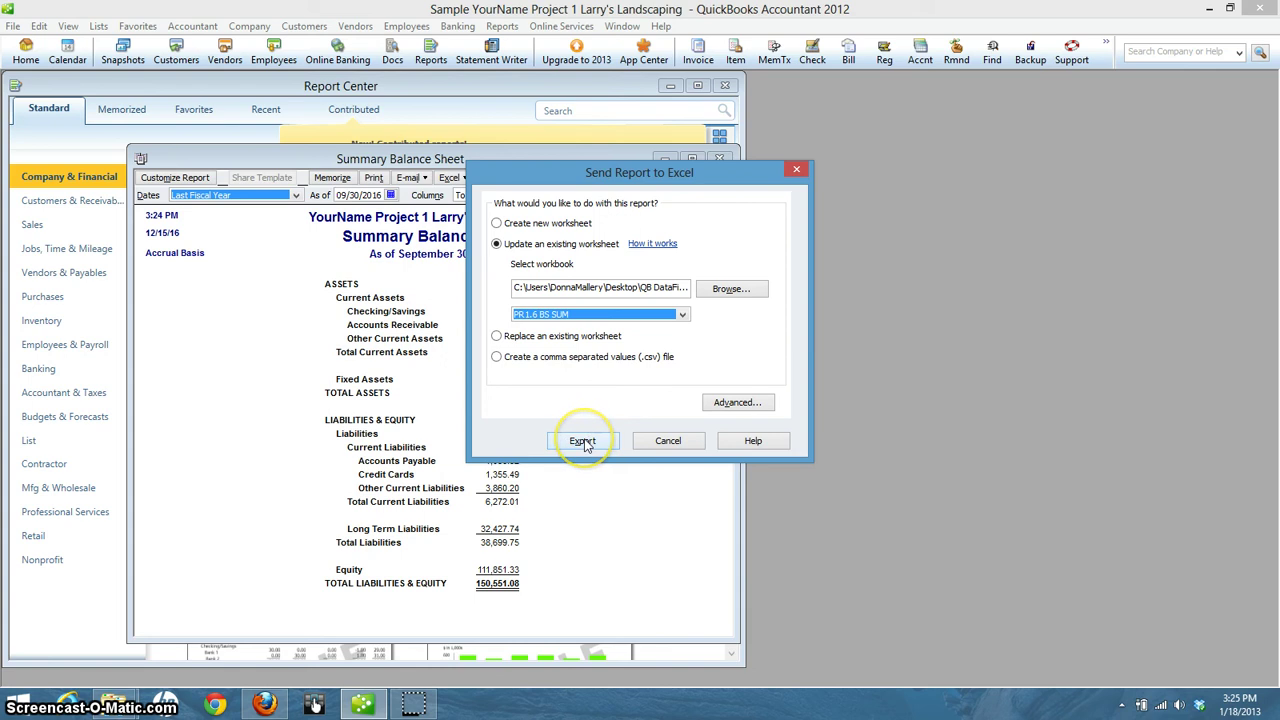
pyautogui.click(584, 442)
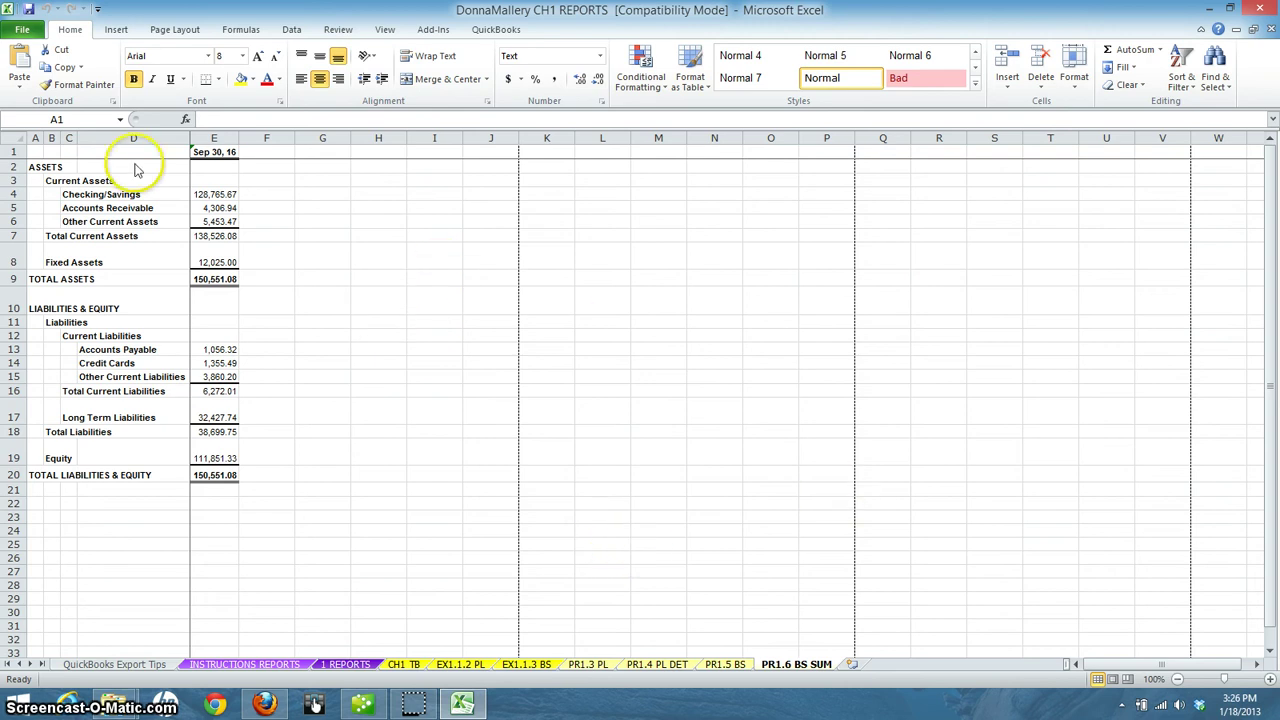
# Step: Check the exported balance sheet in the print preview, including its report header, and return to the worksheet
pyautogui.moveTo(131, 156); pyautogui.dragTo(80, 181)
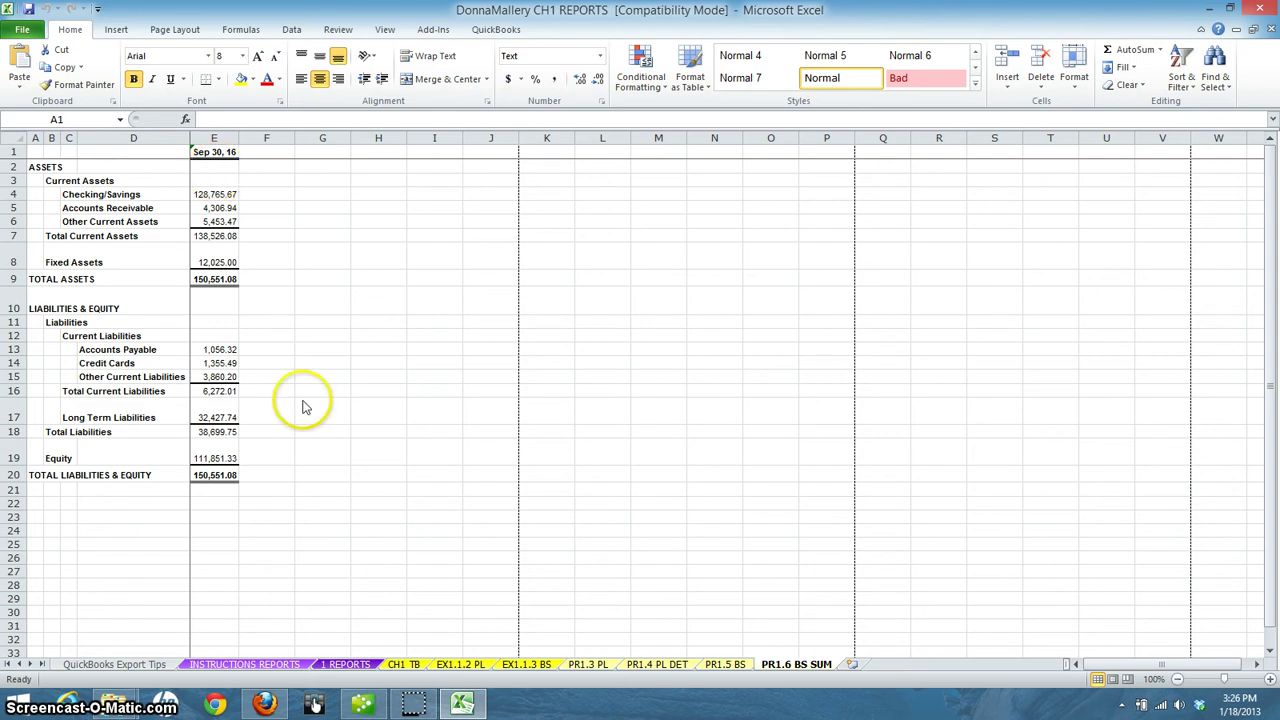
pyautogui.moveTo(112, 705)
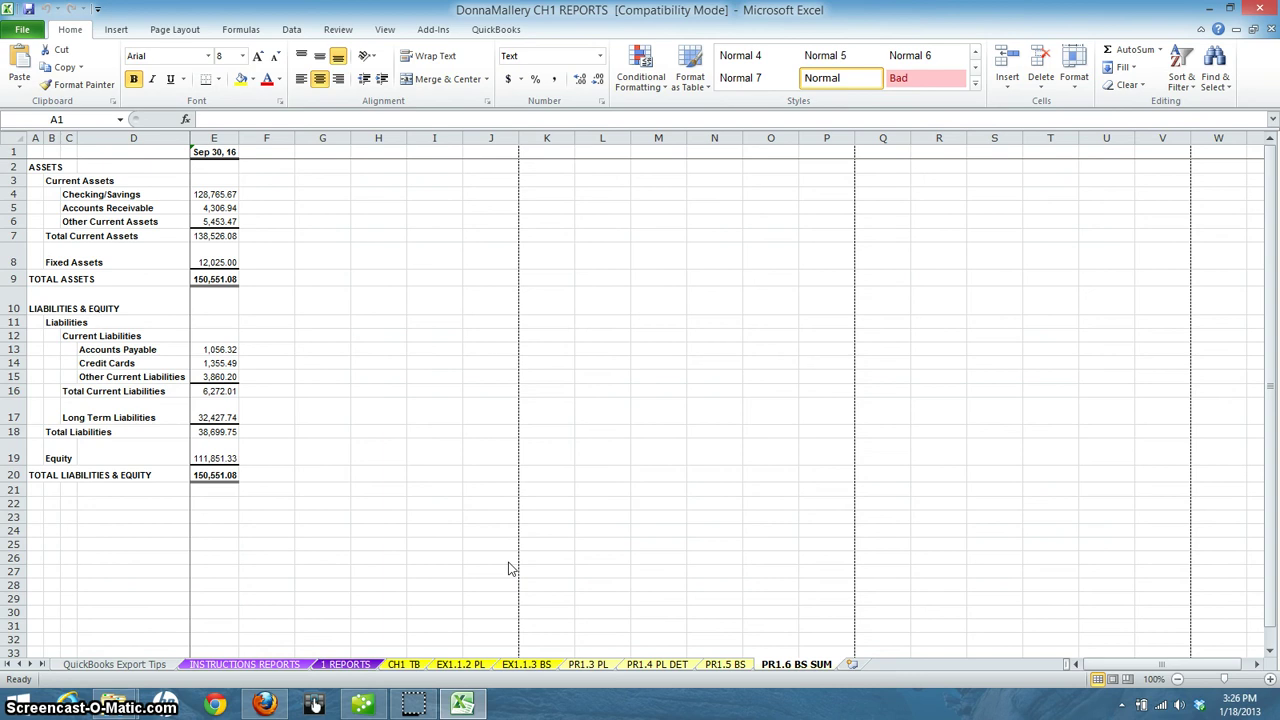
pyautogui.click(24, 30)
pyautogui.click(44, 240)
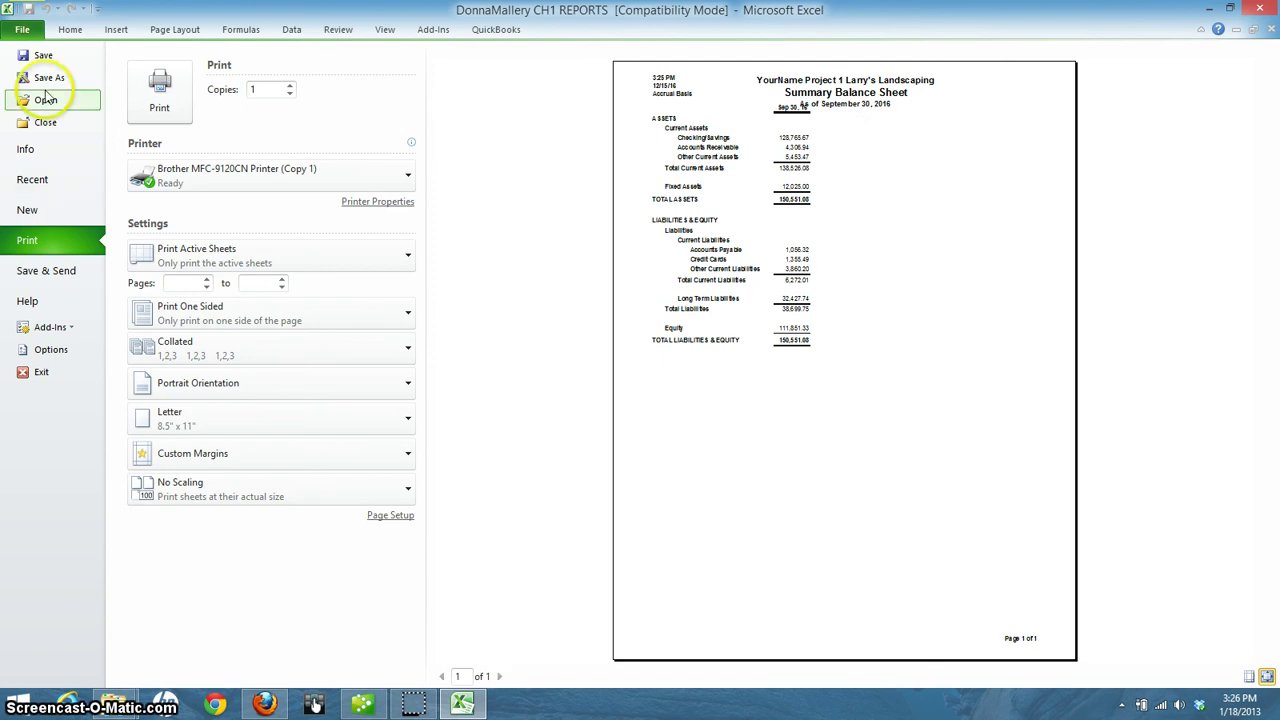
pyautogui.click(70, 29)
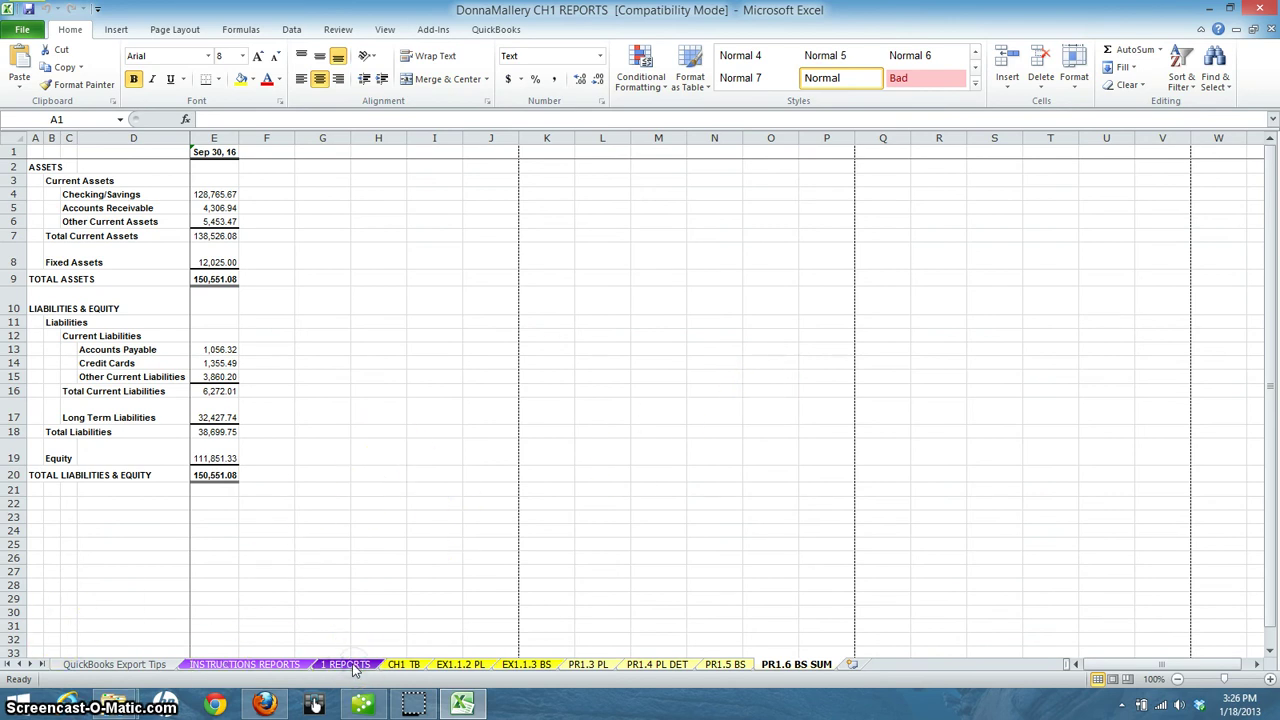
# Step: On the 1 REPORTS sheet, mark Trial Balance, Task 2: Profit & Loss Statement and Task 3: Balance Sheet with x
pyautogui.click(465, 706)
pyautogui.click(465, 706)
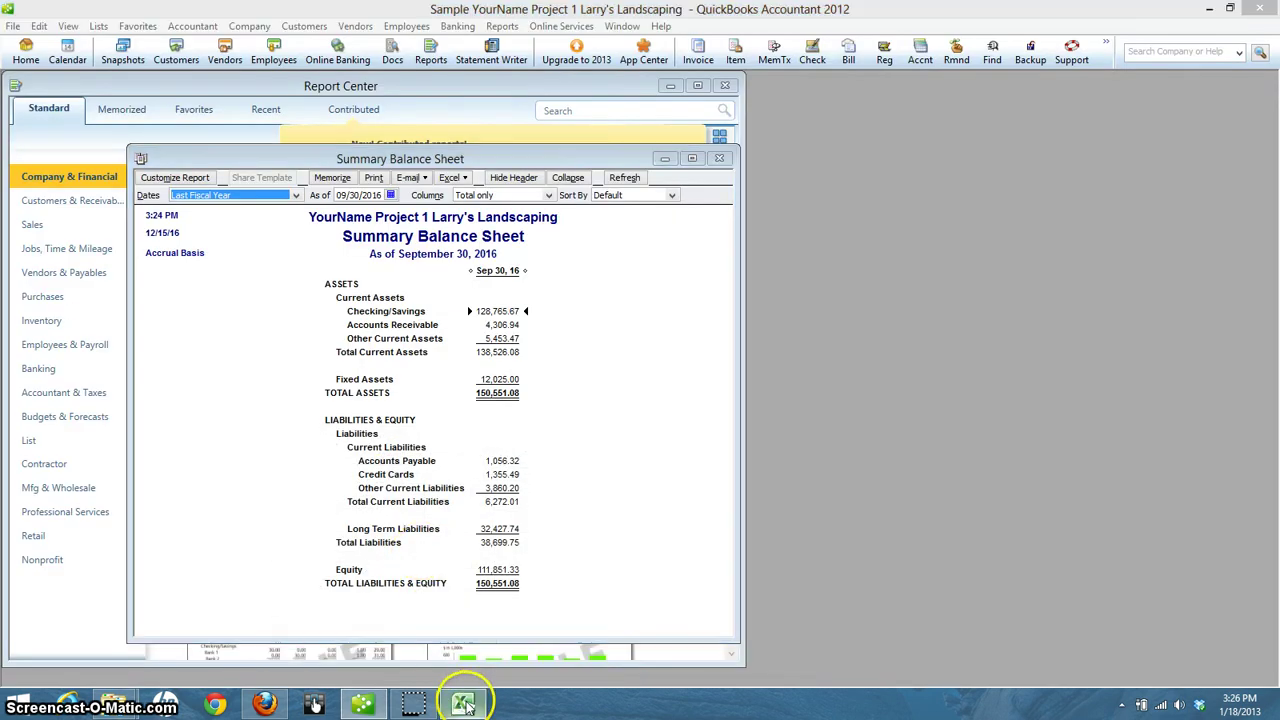
pyautogui.click(345, 664)
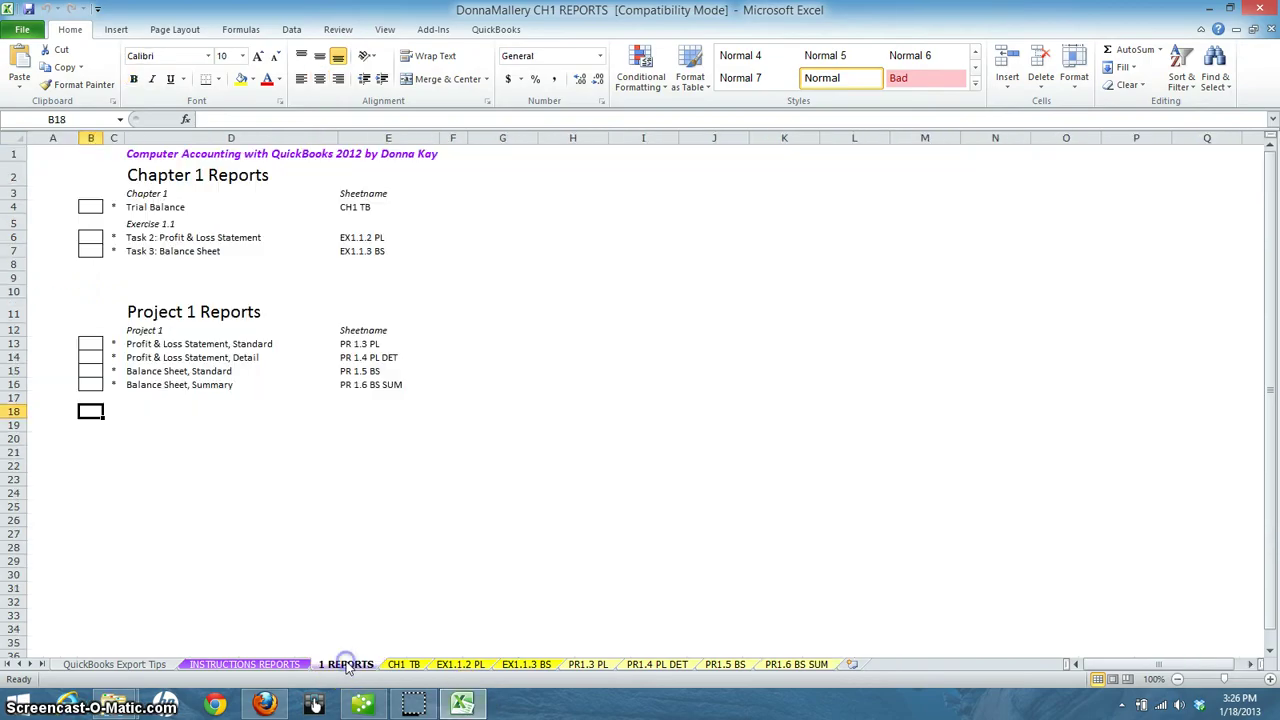
pyautogui.click(93, 207)
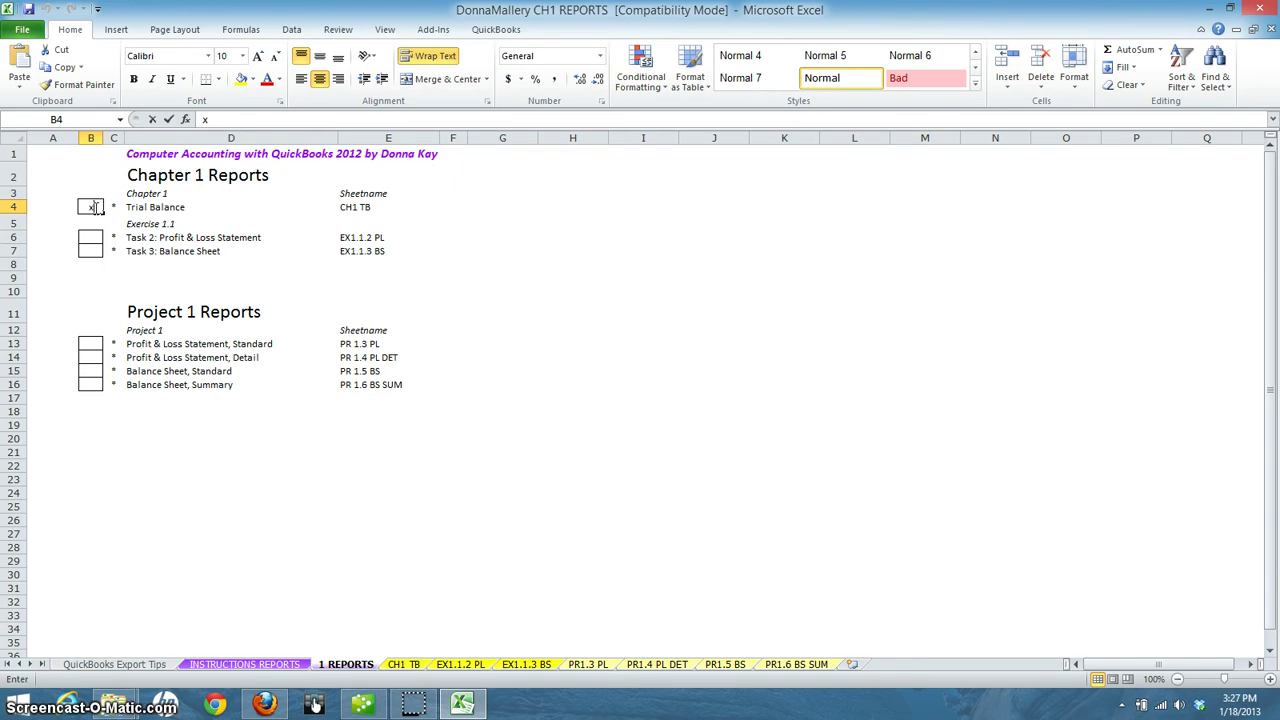
pyautogui.write('x')
pyautogui.press('Return')
pyautogui.press('Return')
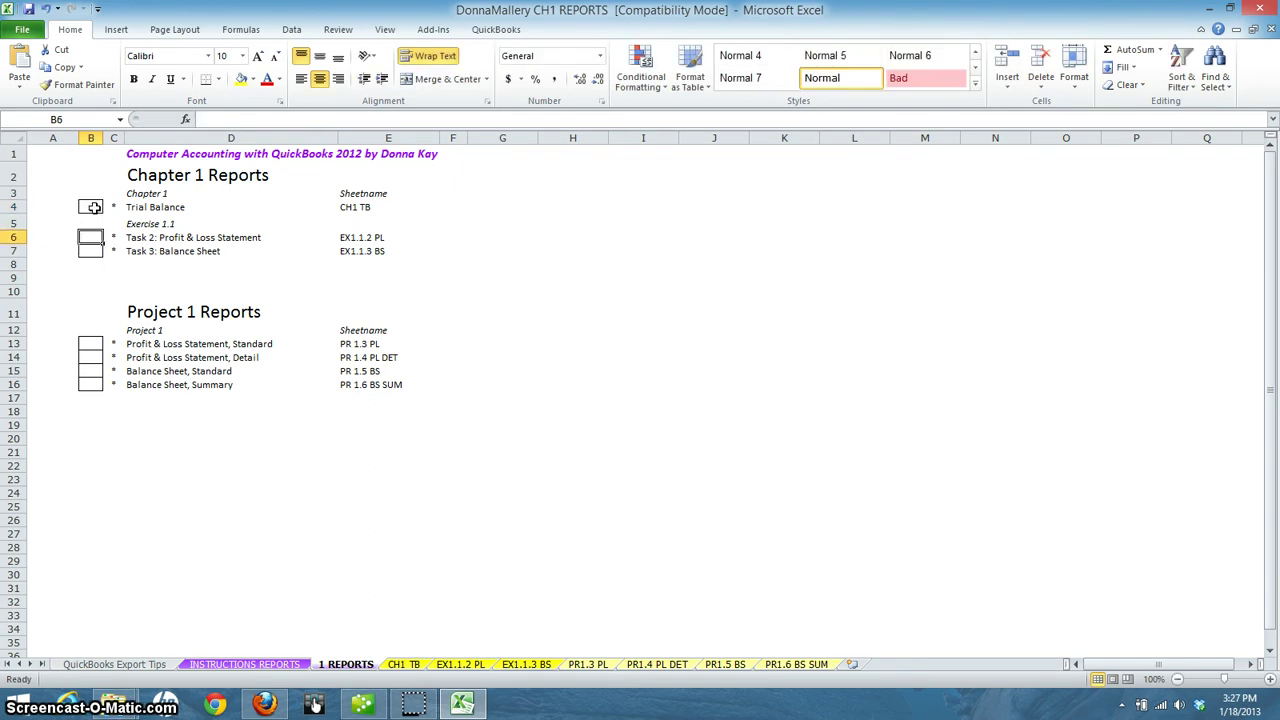
pyautogui.write('x')
pyautogui.press('Return')
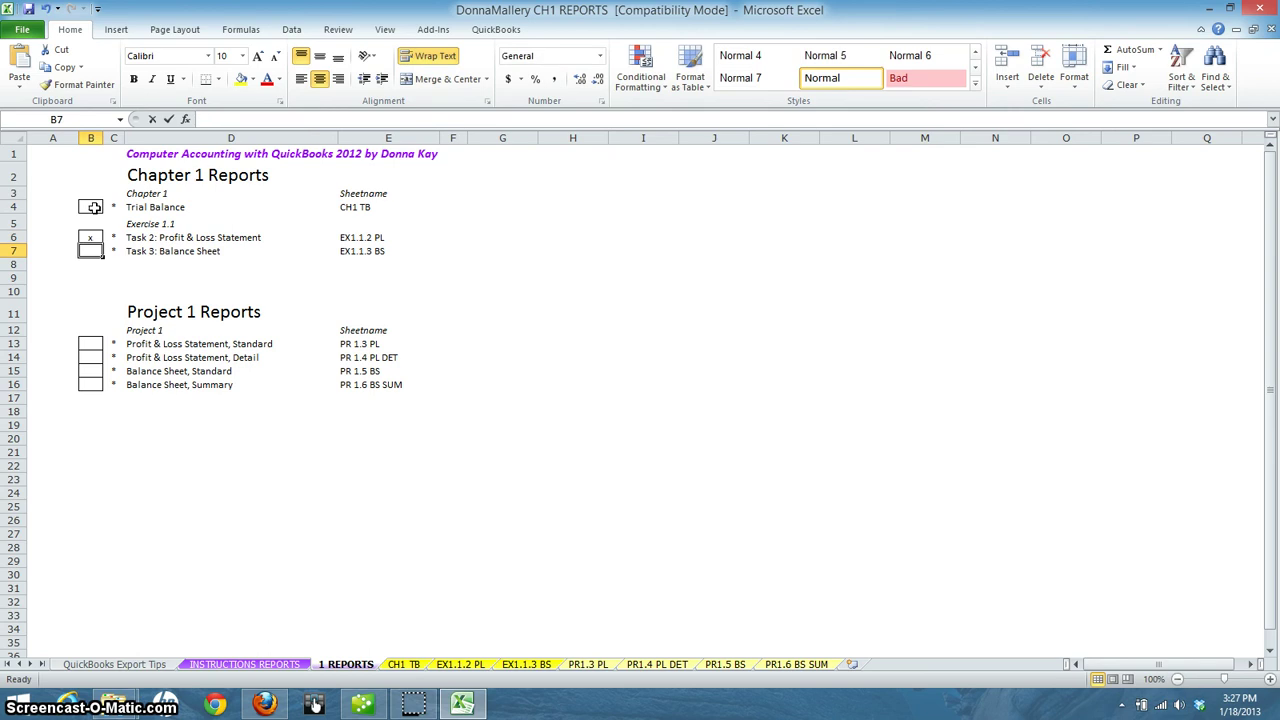
pyautogui.write('x')
pyautogui.press('Return')
# Step: Mark all four Project 1 reports in the checklist with x, from Profit & Loss Statement, Standard to Balance Sheet, Summary
pyautogui.press('Return')
pyautogui.press('Return')
pyautogui.press('Return')
pyautogui.press('Return')
pyautogui.press('Return')
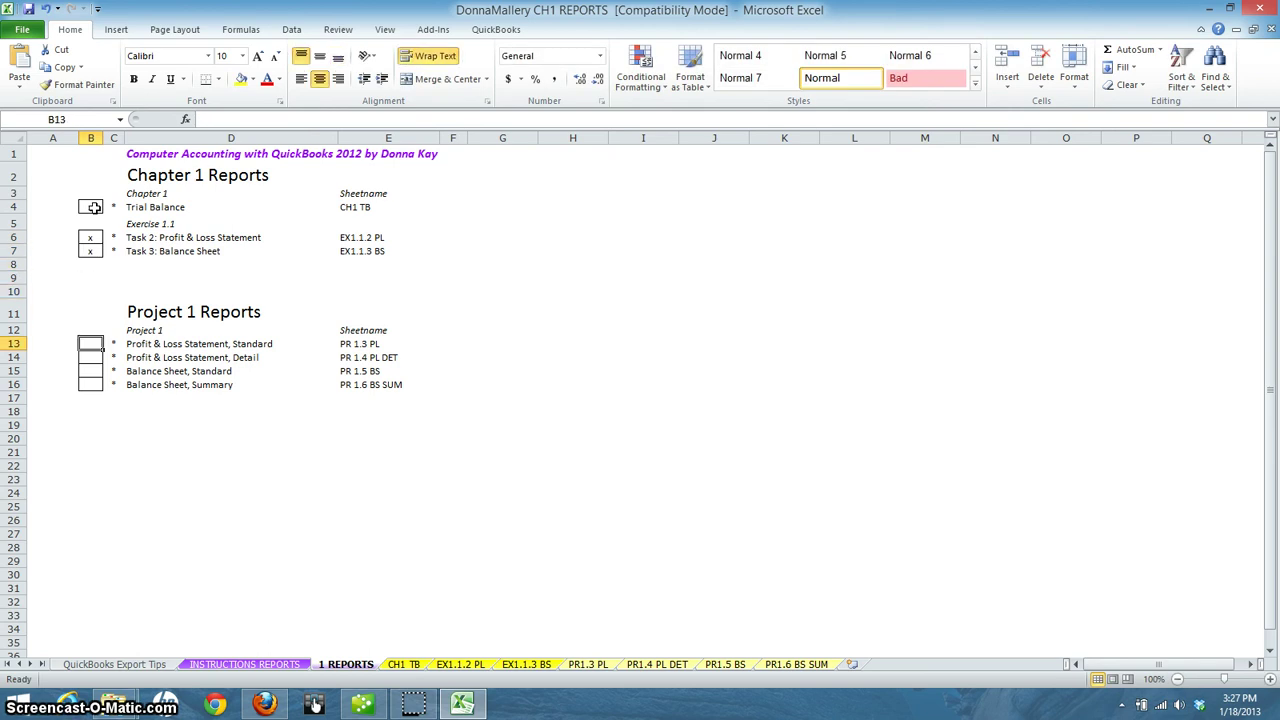
pyautogui.write('x')
pyautogui.press('Return')
pyautogui.write('x')
pyautogui.press('Return')
pyautogui.write('x')
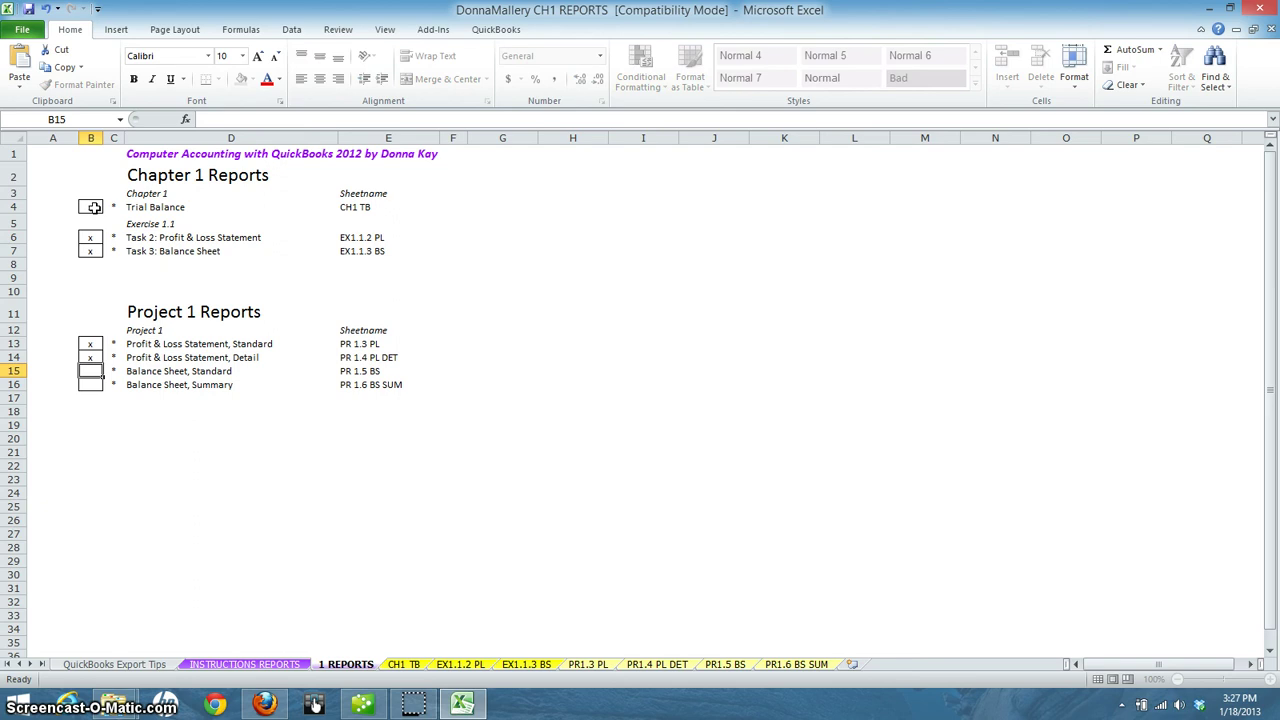
pyautogui.press('Return')
pyautogui.write('x')
pyautogui.press('Return')
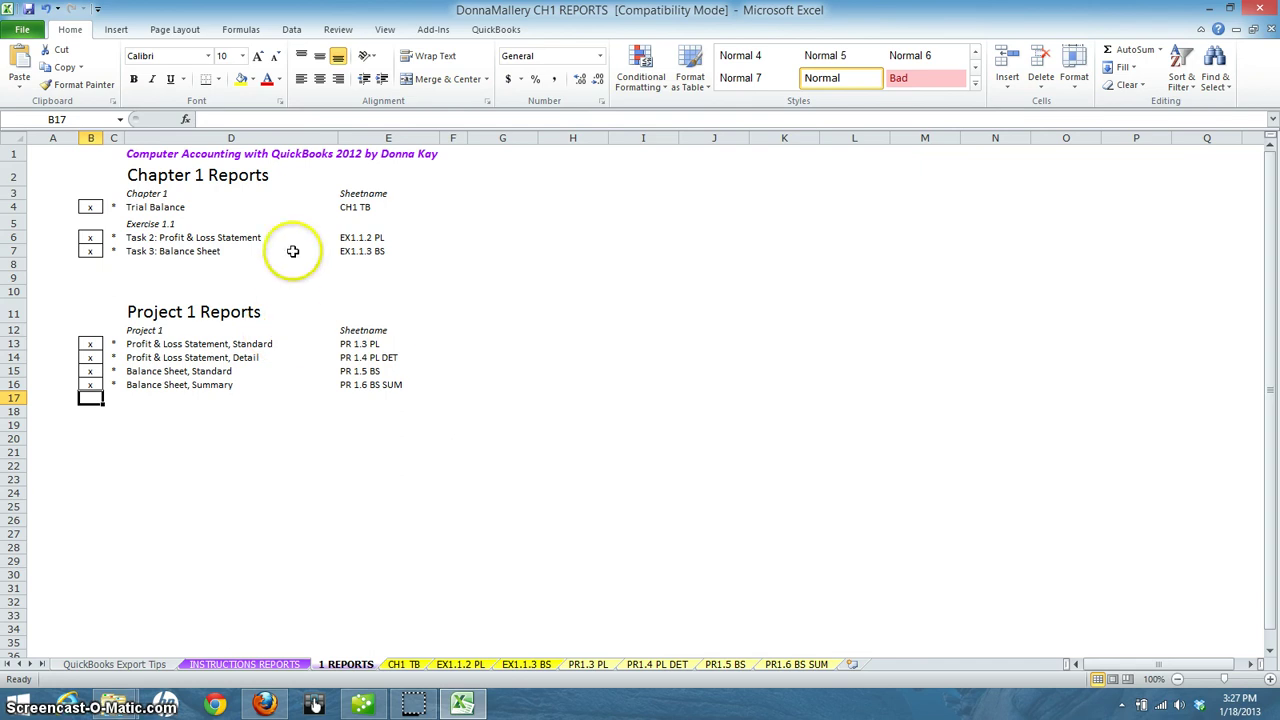
# Step: Save the reports workbook and close Excel to return to QuickBooks
pyautogui.click(28, 8)
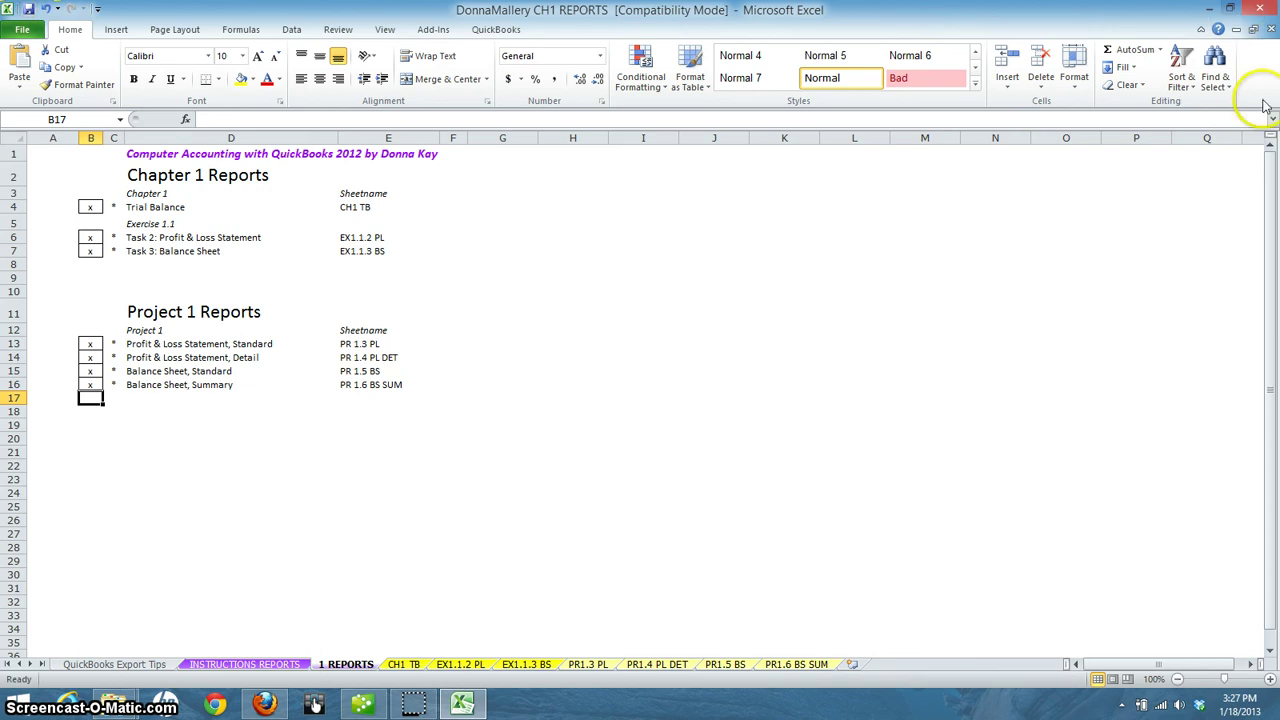
pyautogui.click(1261, 9)
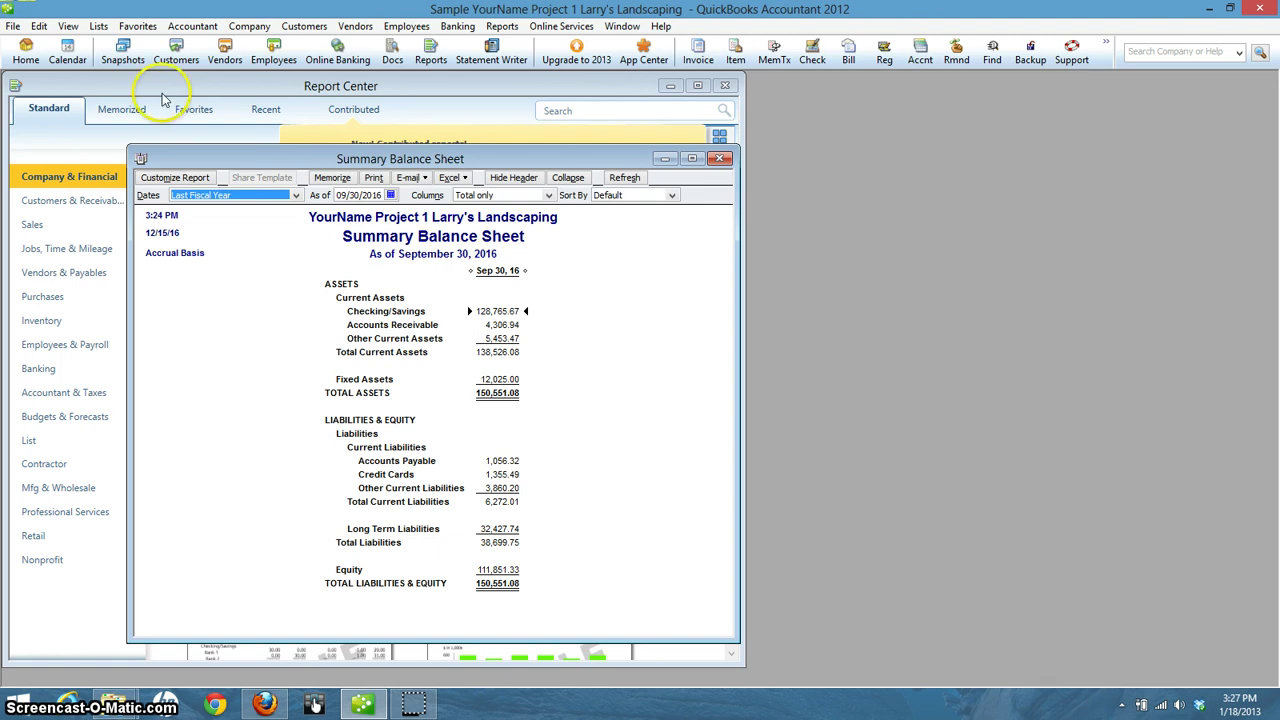
# Step: Start a local backup of the company file and proceed to choosing where to save the backup copy
pyautogui.click(13, 26)
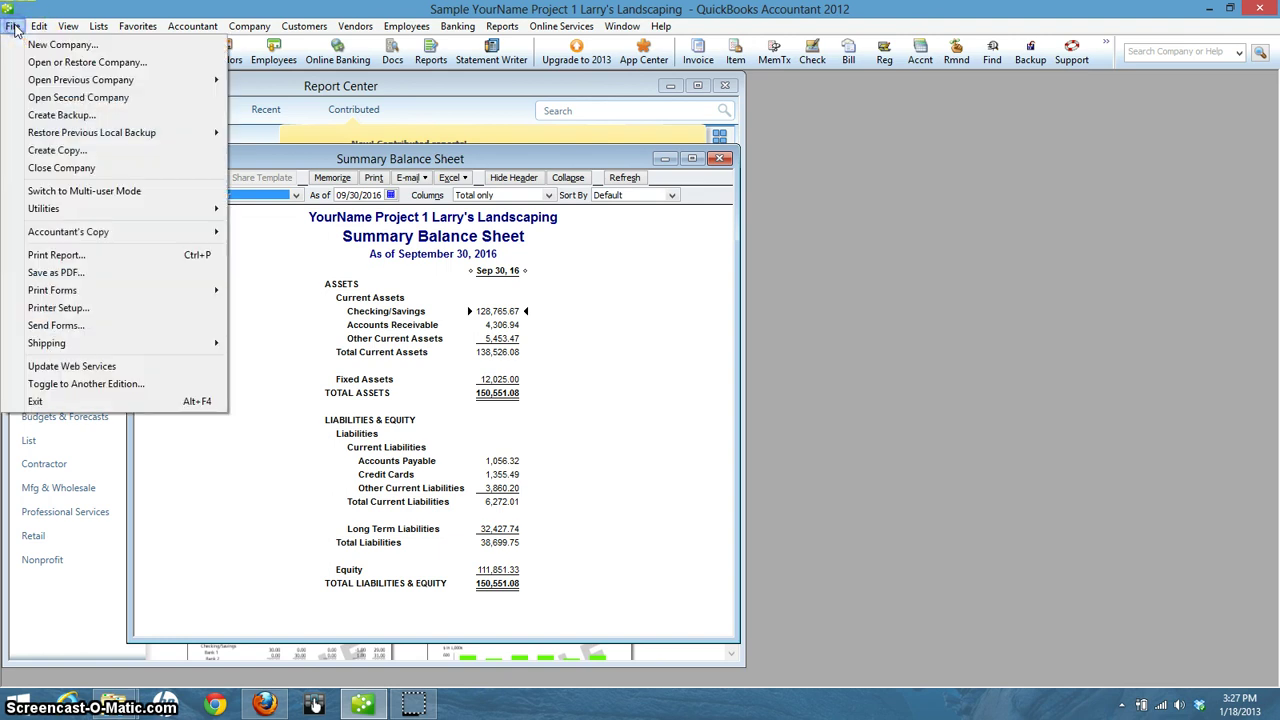
pyautogui.click(60, 115)
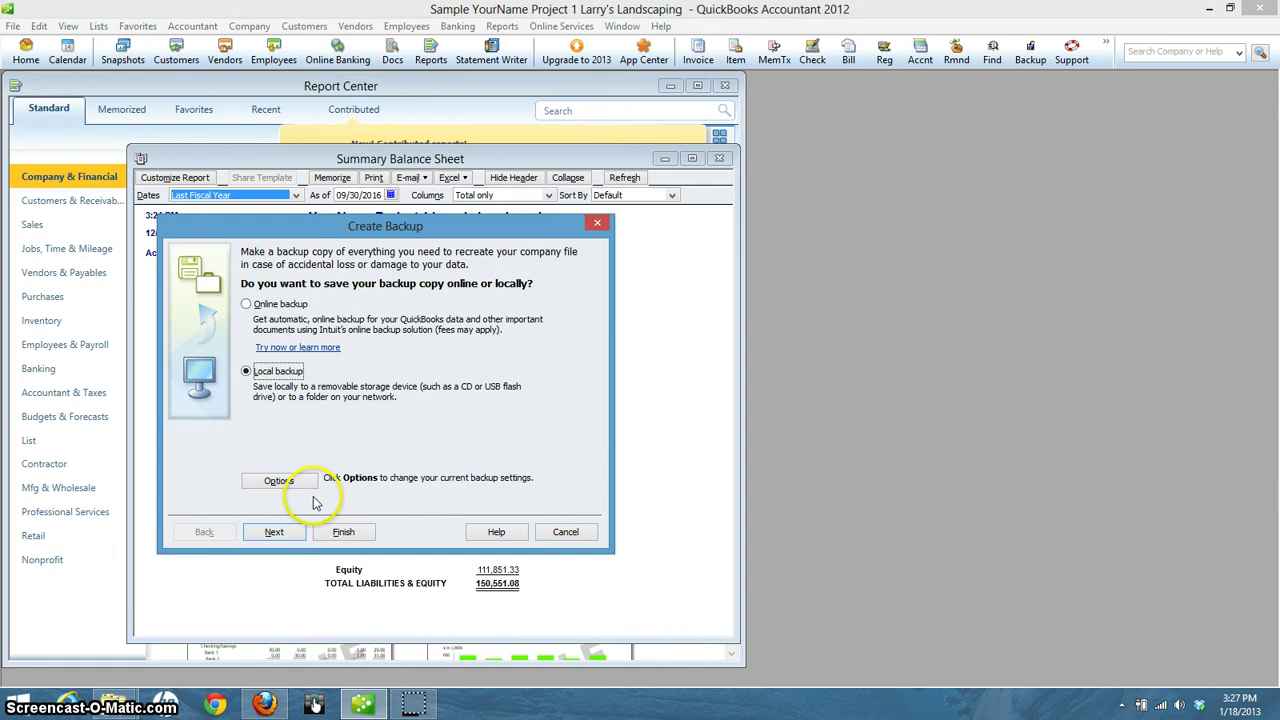
pyautogui.click(274, 532)
pyautogui.click(280, 536)
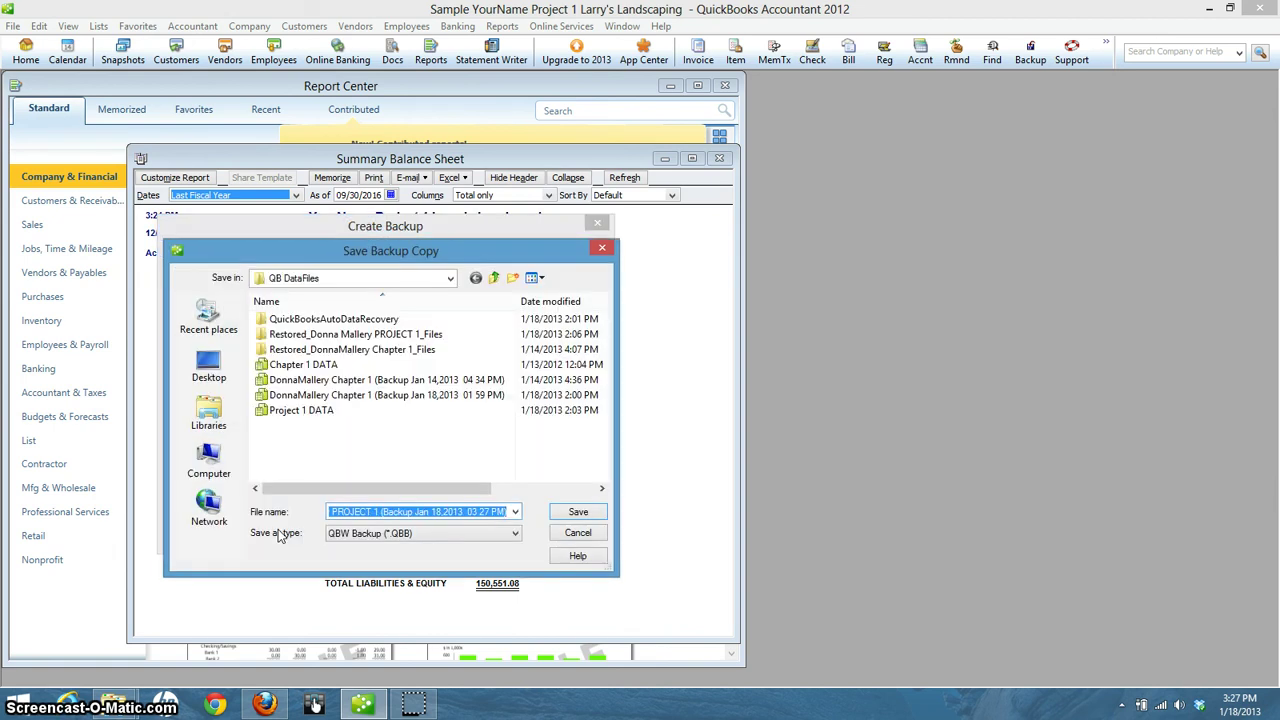
# Step: Remove the backup date and time suffix from the proposed file name so it ends with PROJECT 1
pyautogui.click(380, 511)
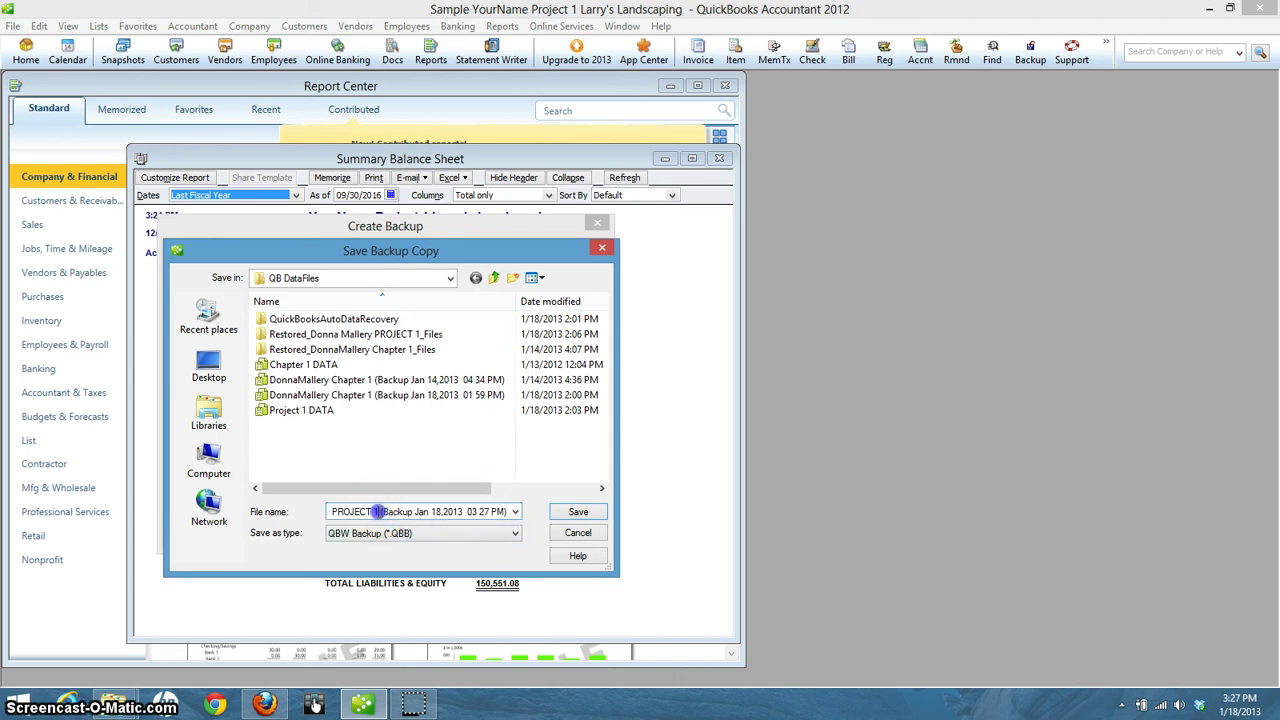
pyautogui.moveTo(380, 511); pyautogui.dragTo(526, 499)
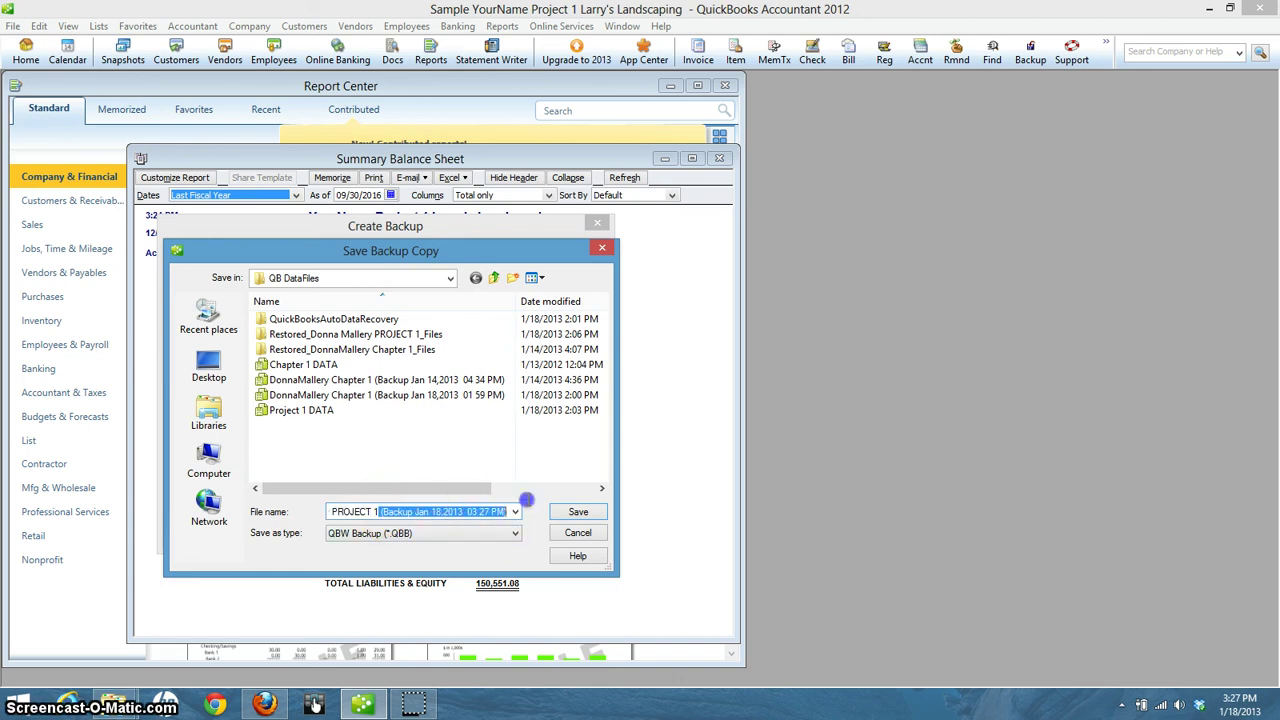
pyautogui.press('BackSpace')
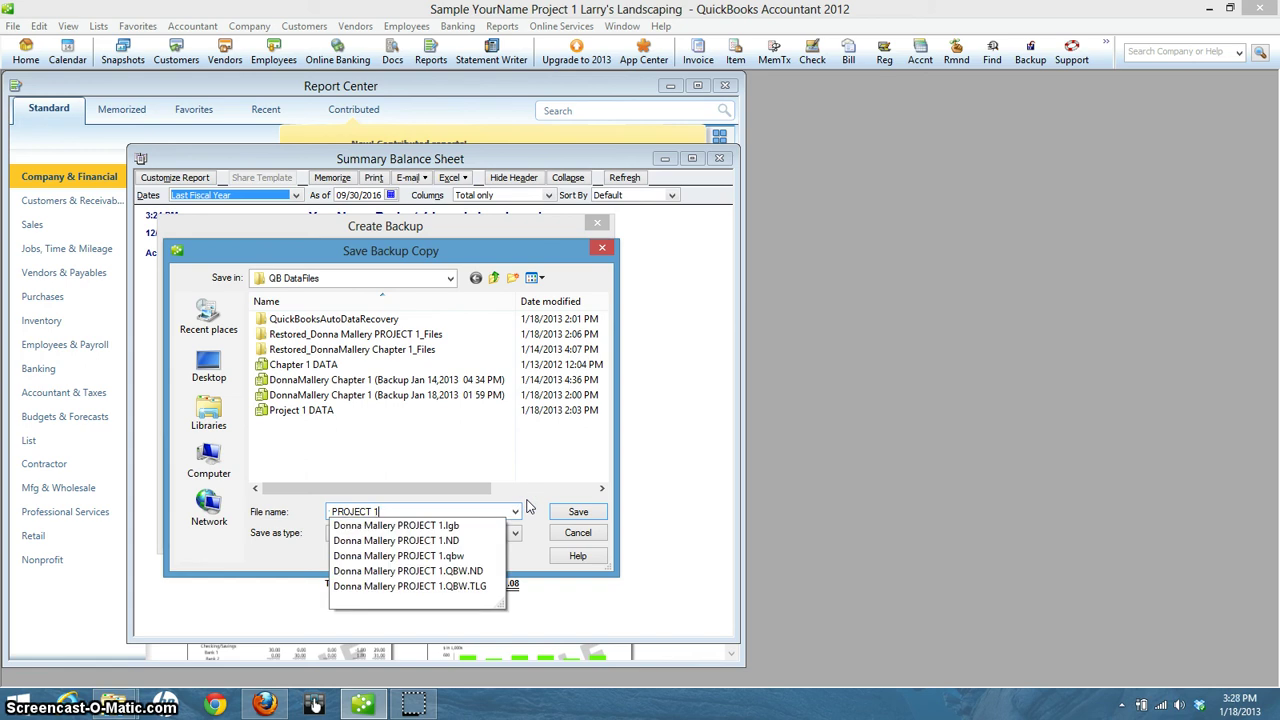
# Step: Save the backup over the existing Project 1 DATA file in the QB DataFiles folder and dismiss the completion message
pyautogui.click(323, 410)
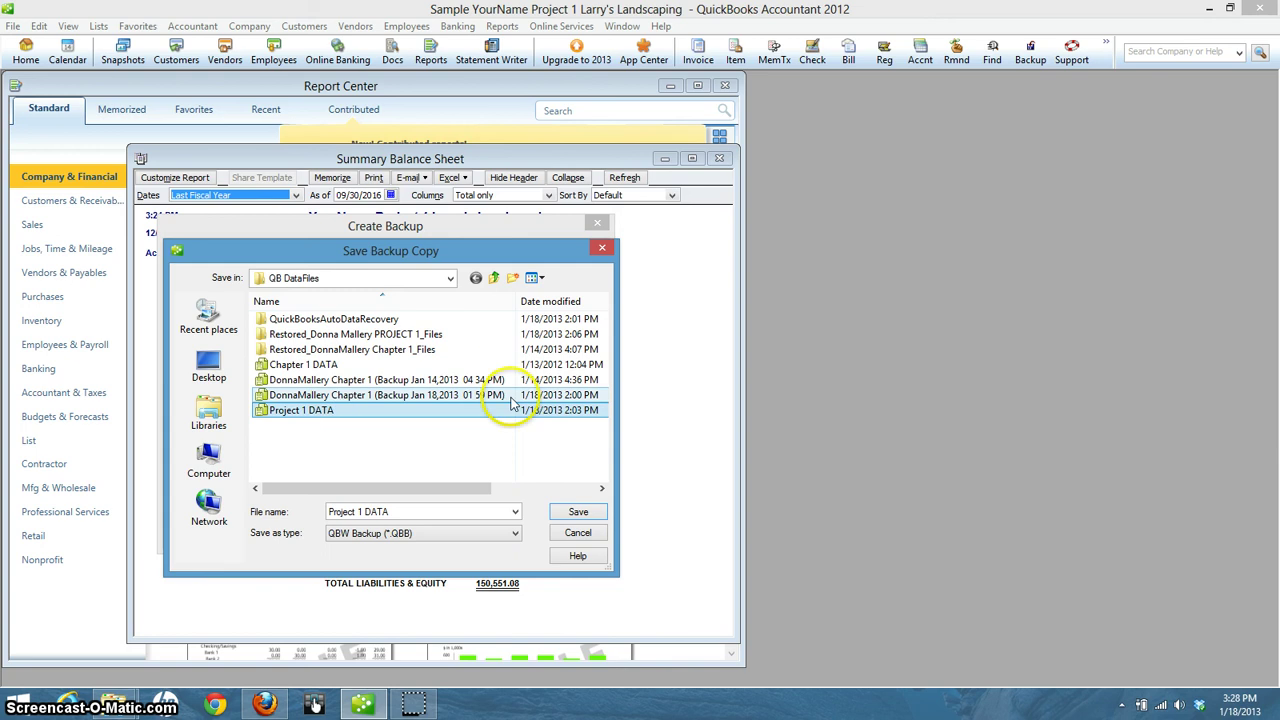
pyautogui.click(308, 412)
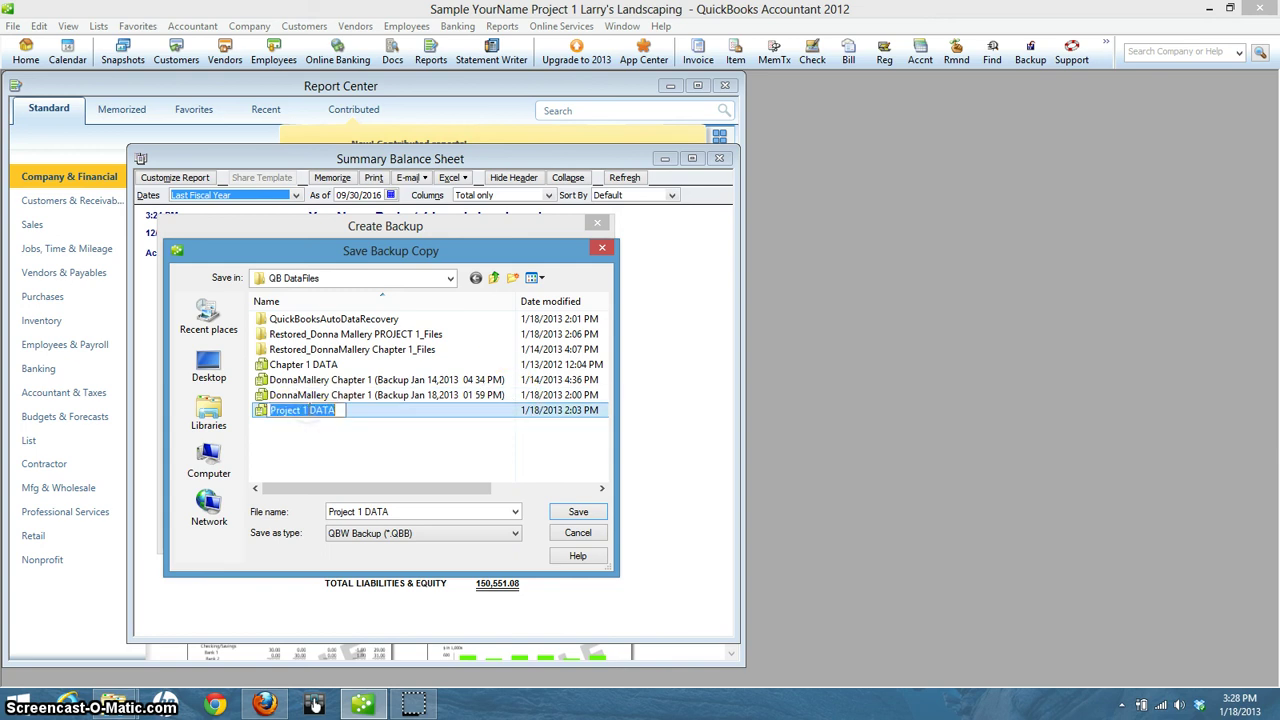
pyautogui.click(337, 428)
pyautogui.click(278, 418)
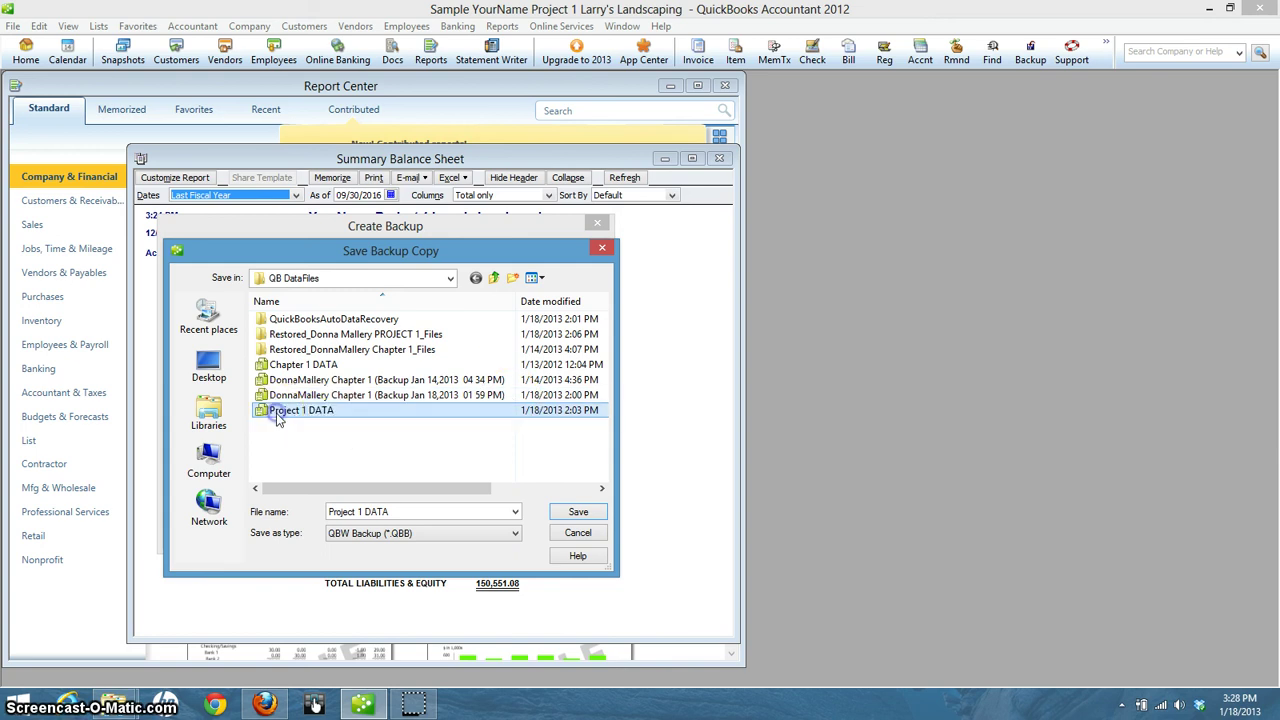
pyautogui.click(423, 435)
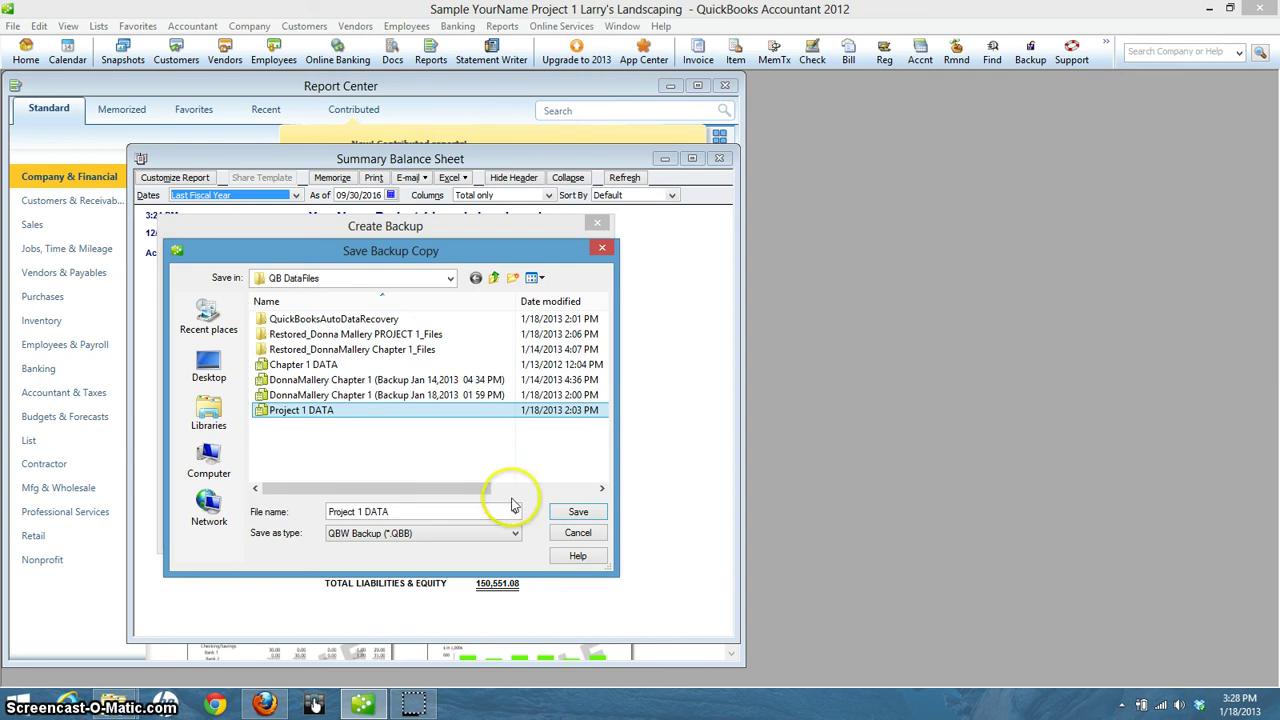
pyautogui.click(578, 514)
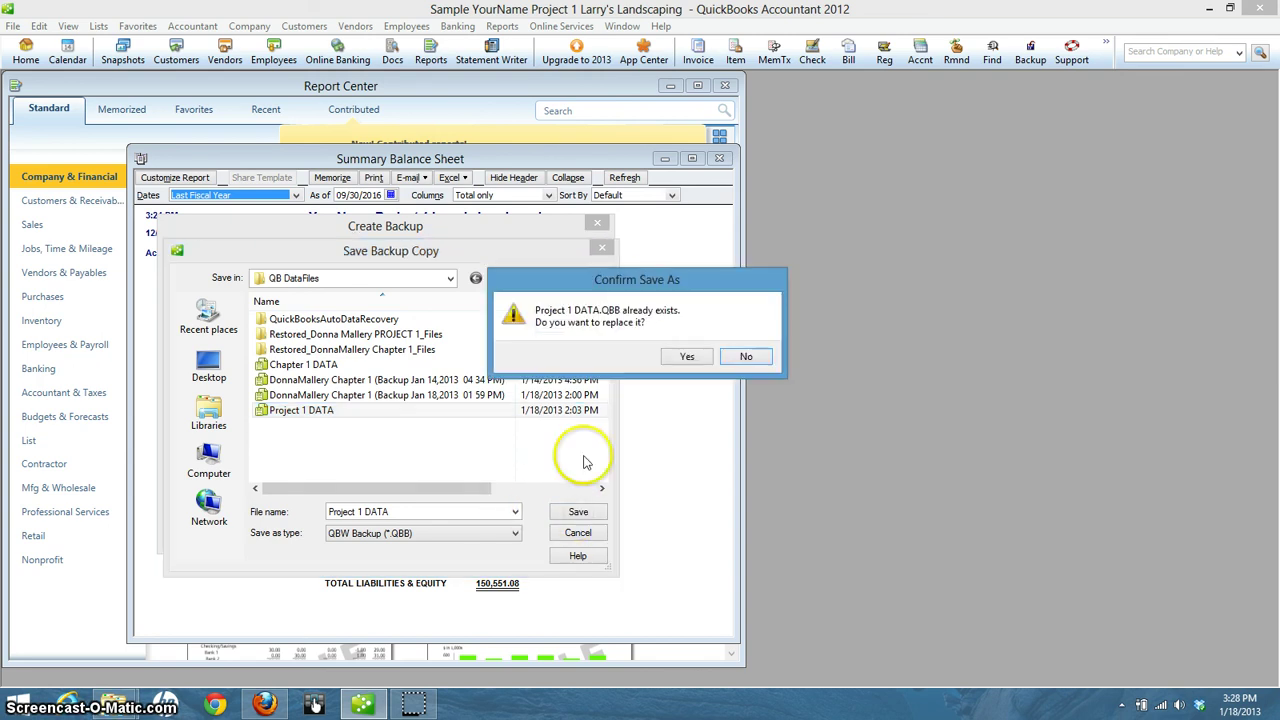
pyautogui.click(688, 358)
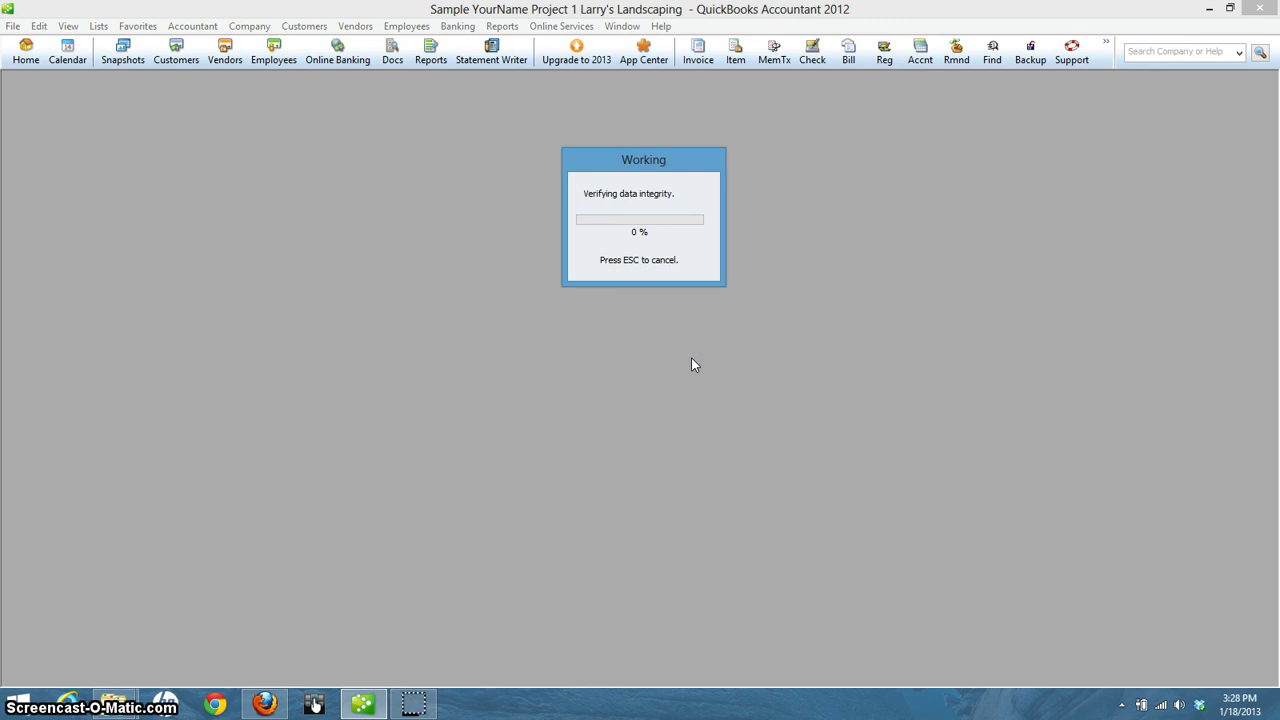
pyautogui.click(640, 262)
pyautogui.click(640, 234)
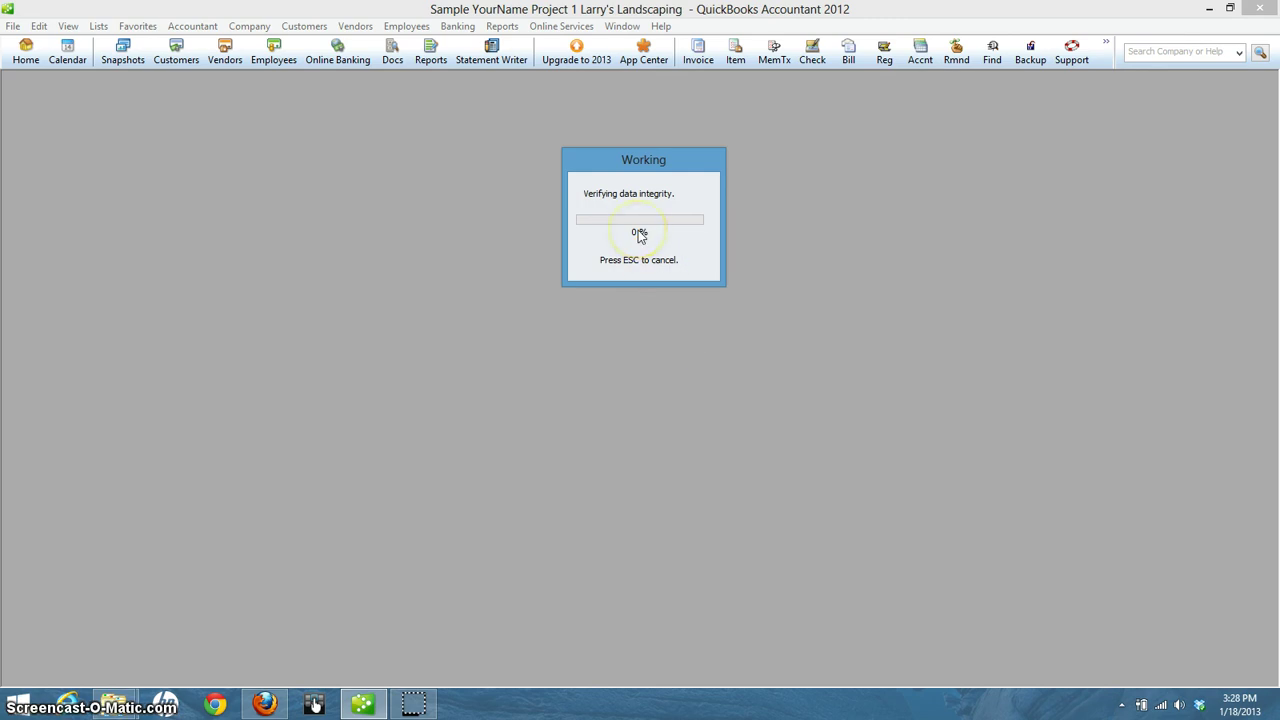
pyautogui.click(720, 305)
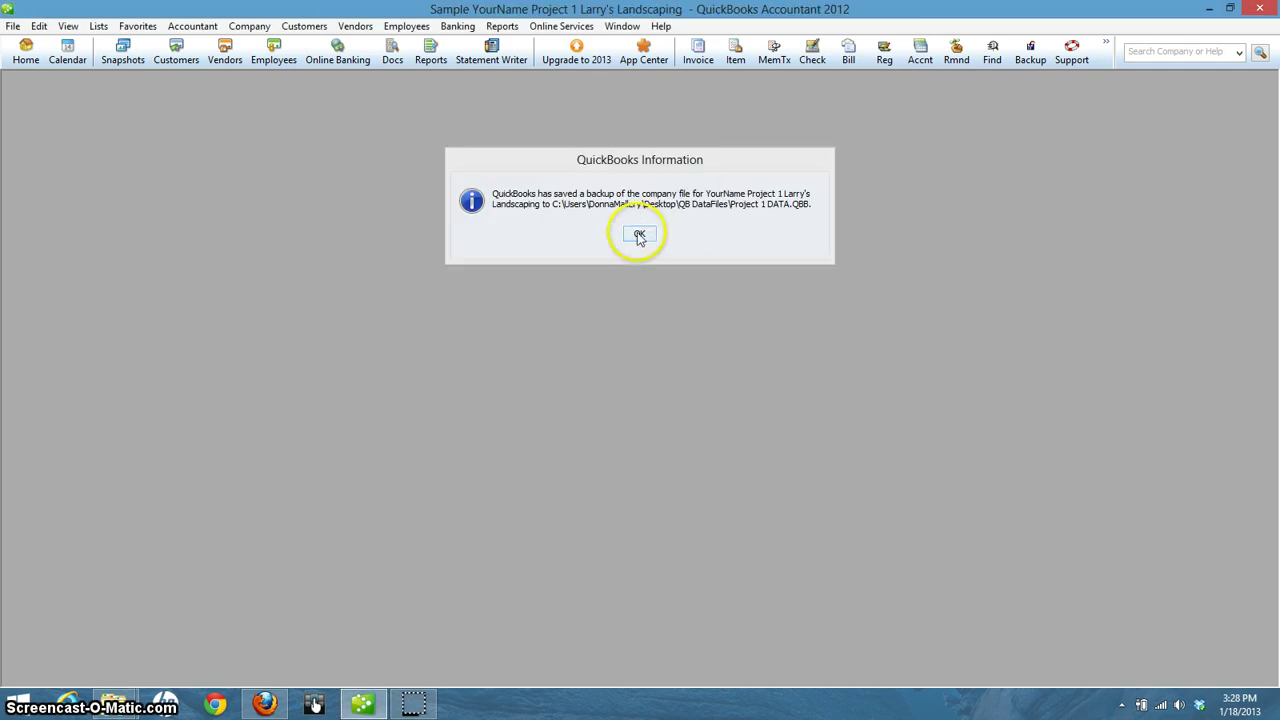
pyautogui.click(639, 235)
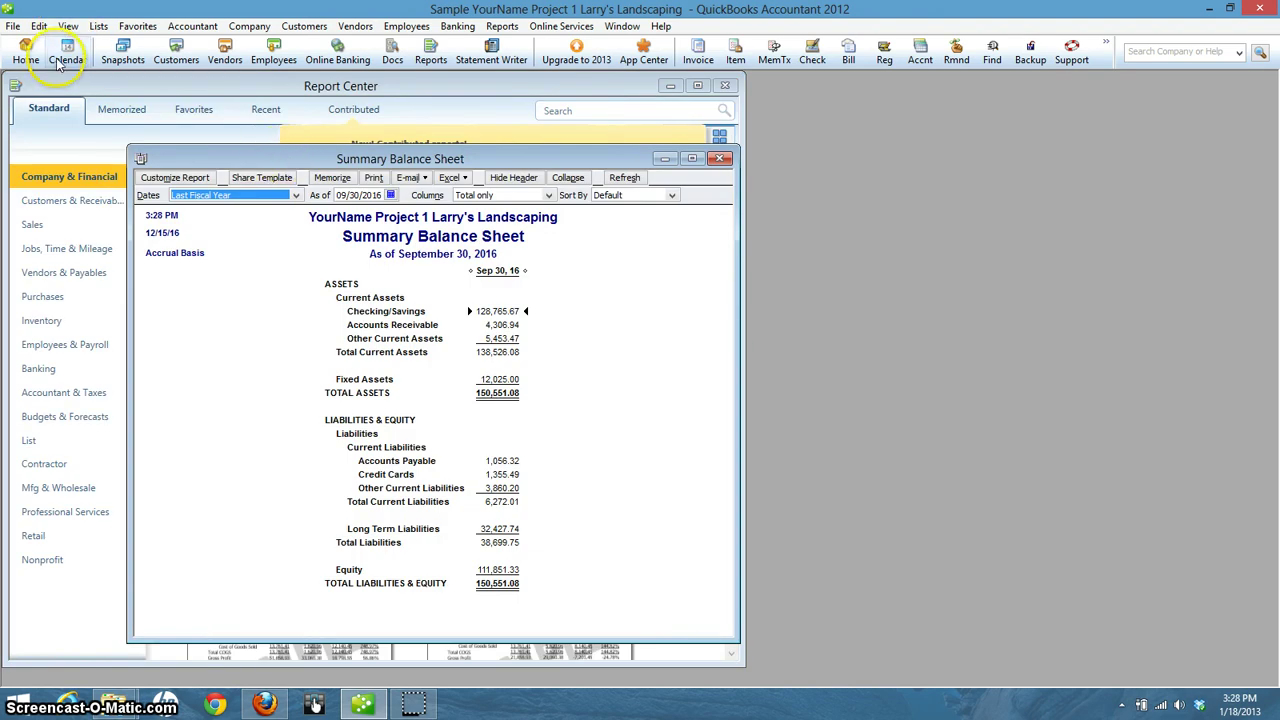
# Step: Exit QuickBooks
pyautogui.click(13, 26)
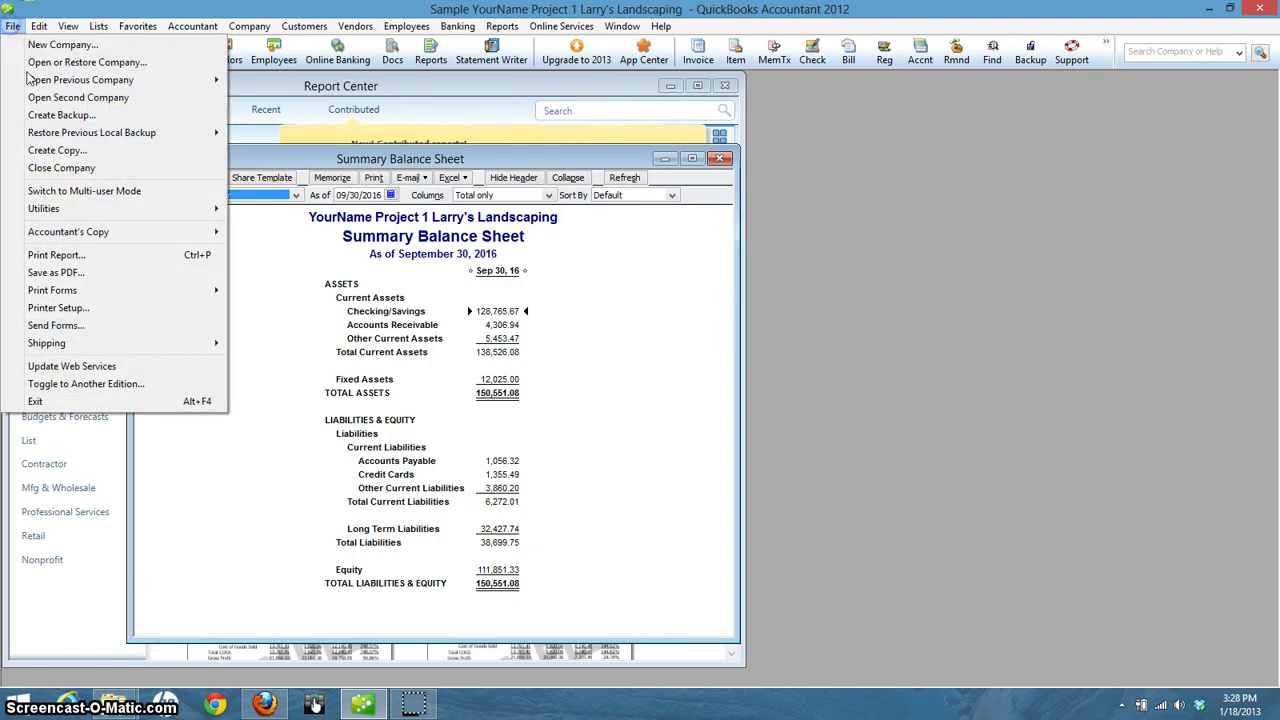
pyautogui.click(113, 400)
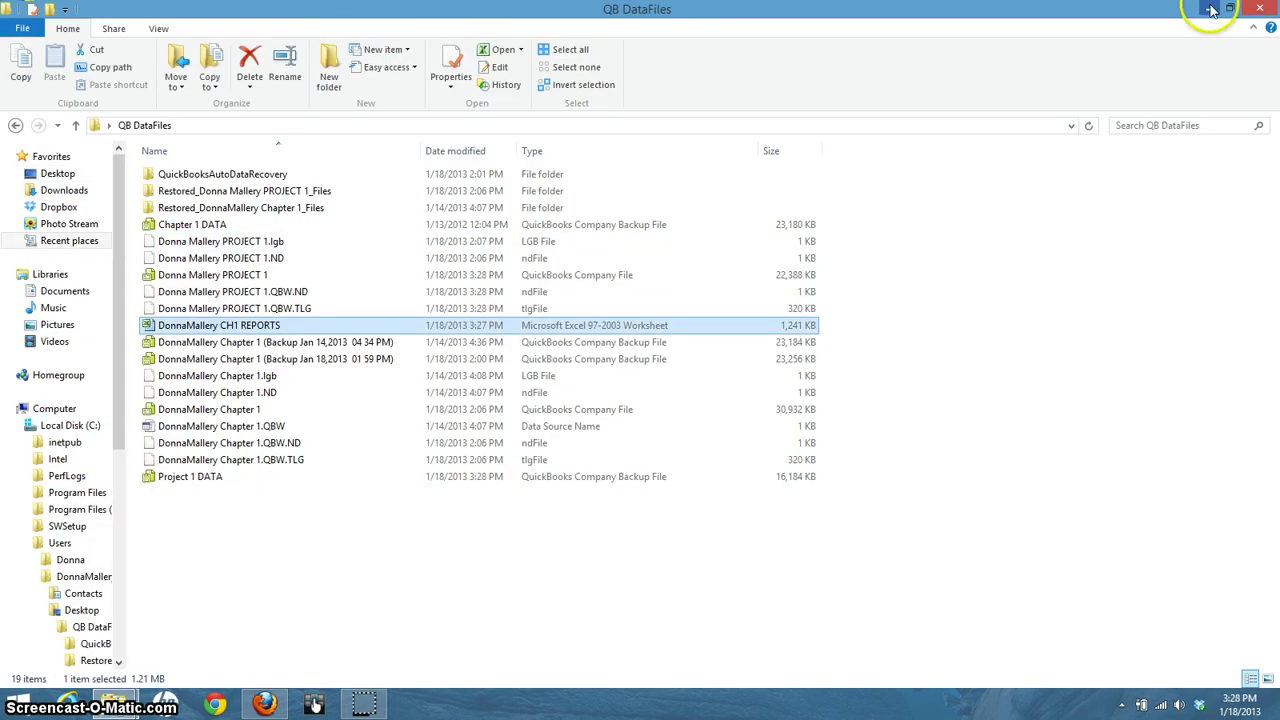
# Step: Minimize the QB DataFiles folder, relaunch QuickBooks from the desktop to check whether a company file is open, and exit it again
pyautogui.click(1212, 12)
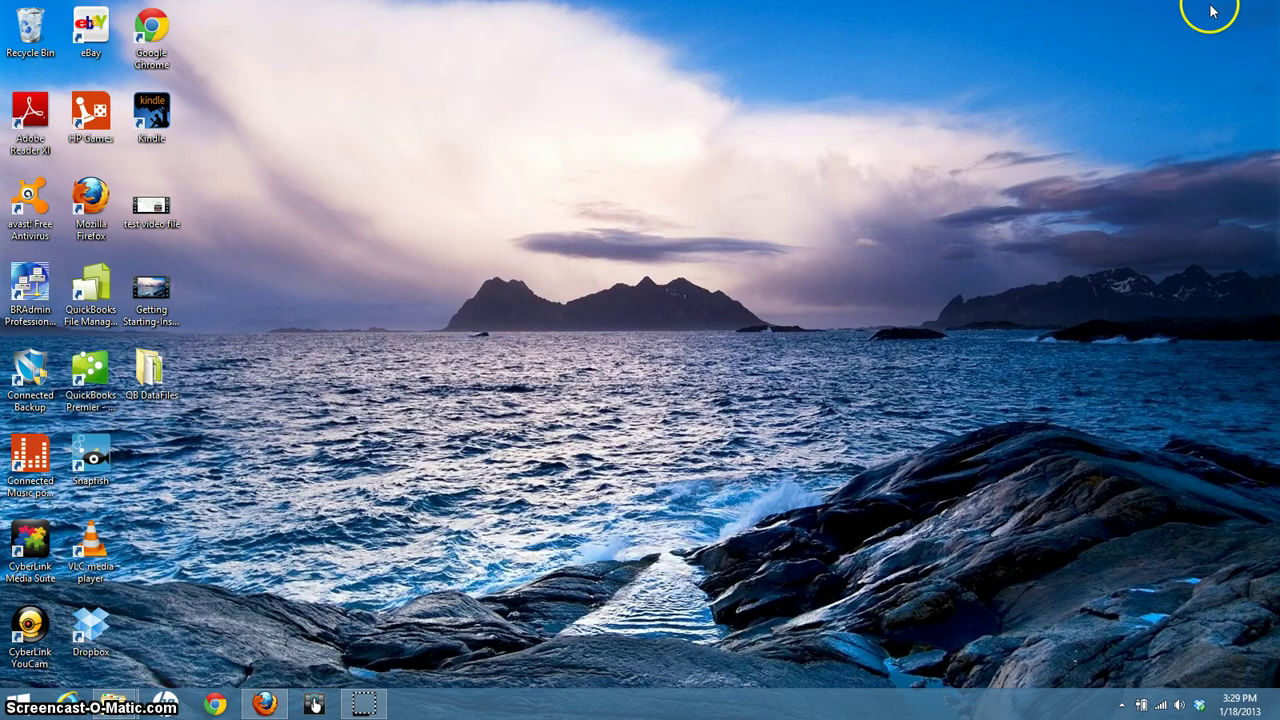
pyautogui.doubleClick(92, 375)
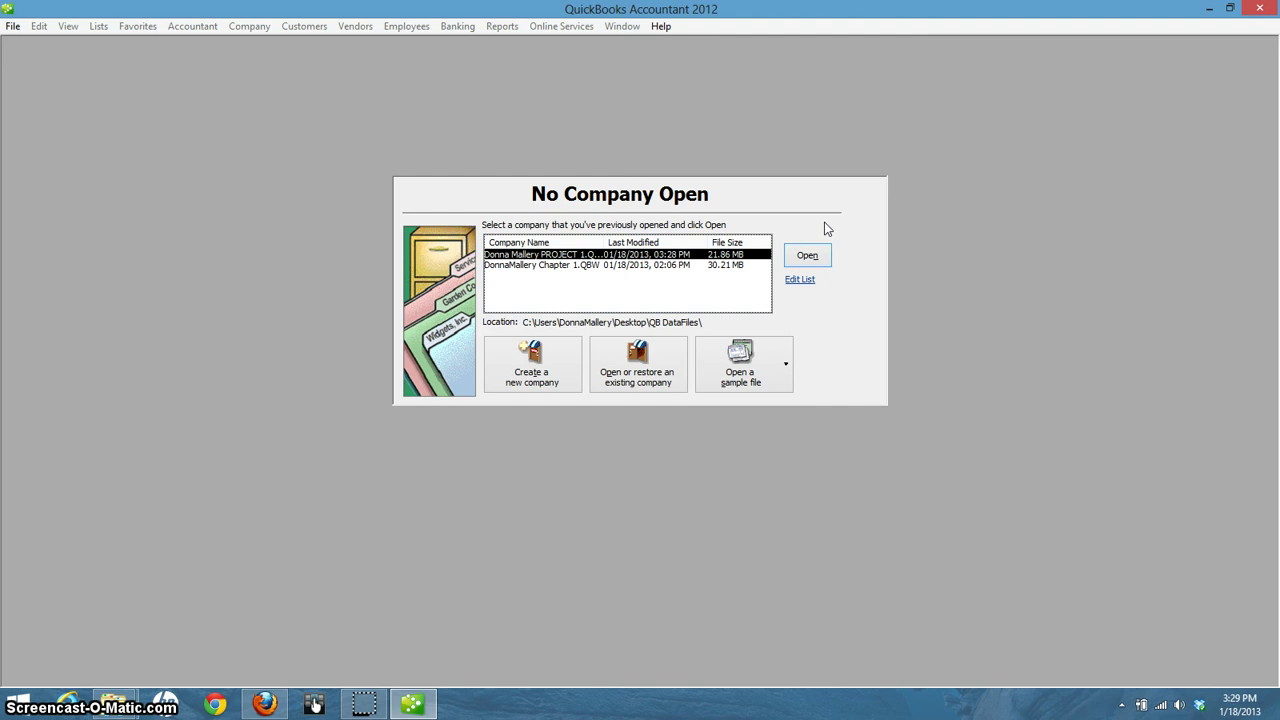
pyautogui.click(12, 26)
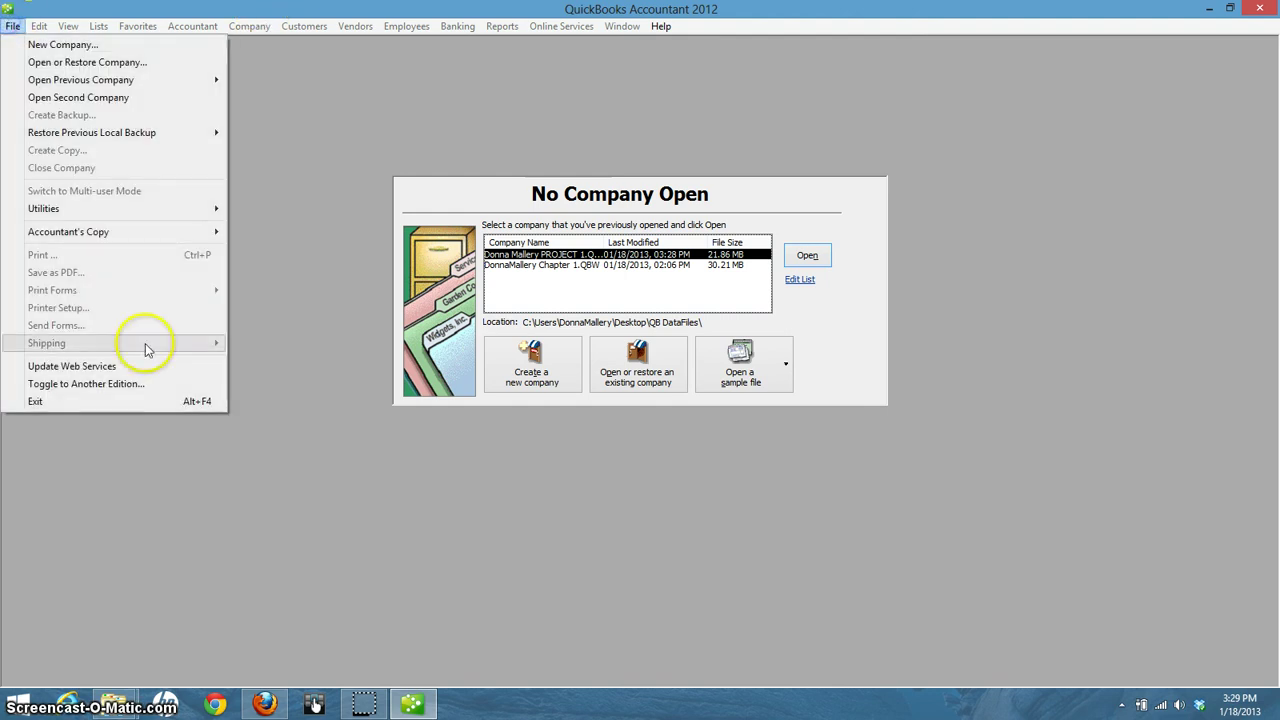
pyautogui.click(57, 401)
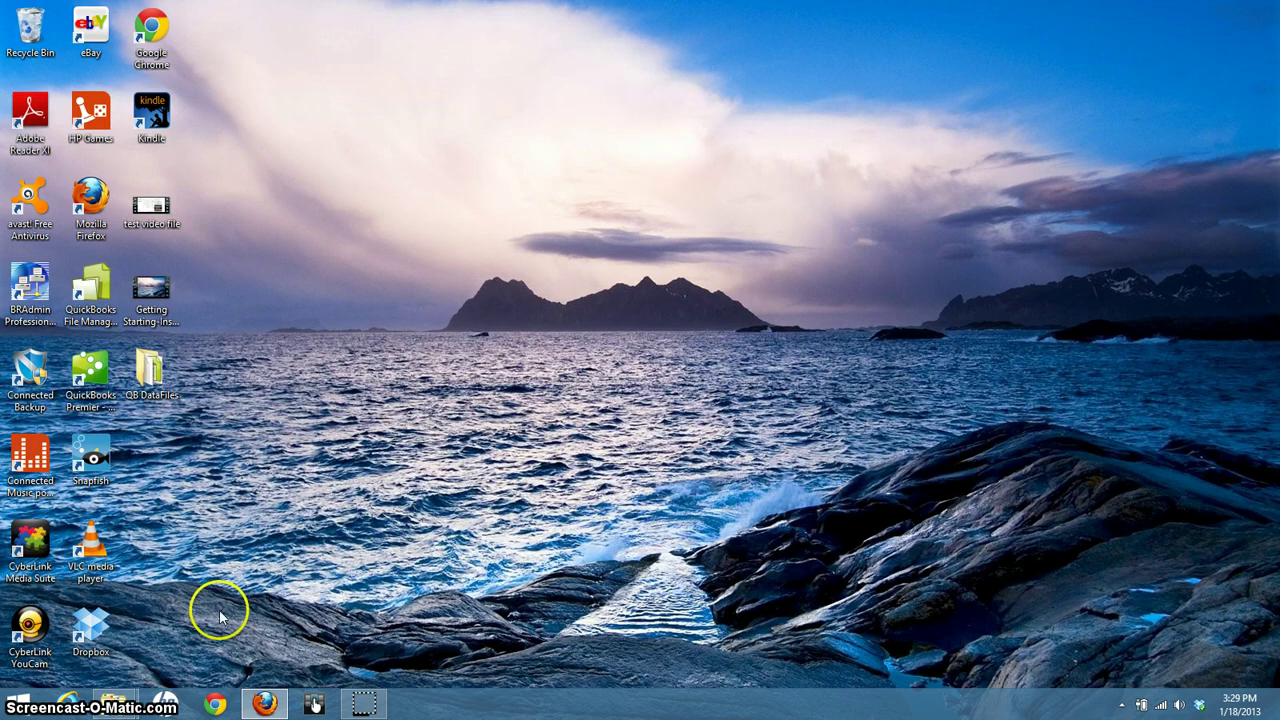
# Step: Bring the QB DataFiles folder window back up in File Explorer to review the saved company, report and backup files
pyautogui.moveTo(128, 703)
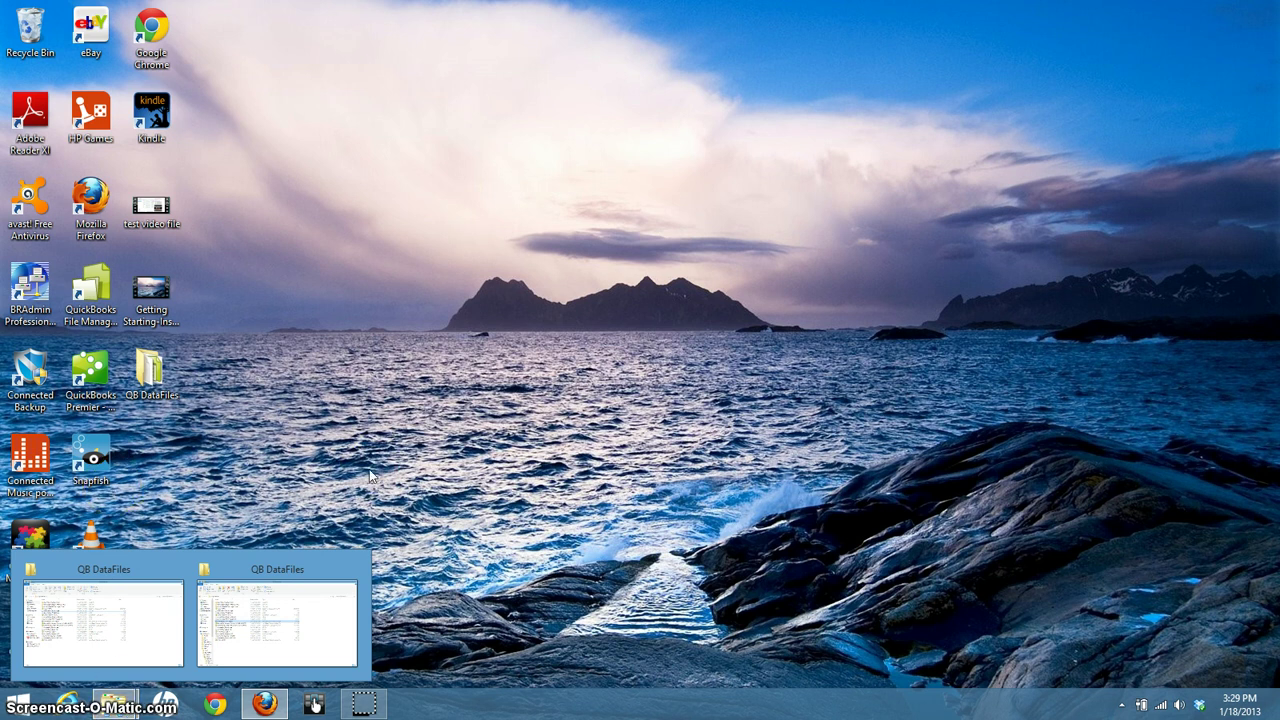
pyautogui.click(150, 618)
pyautogui.moveTo(133, 621)
pyautogui.mouseDown()
pyautogui.moveTo(100, 586)
pyautogui.moveTo(137, 551)
pyautogui.moveTo(143, 578)
pyautogui.mouseUp()
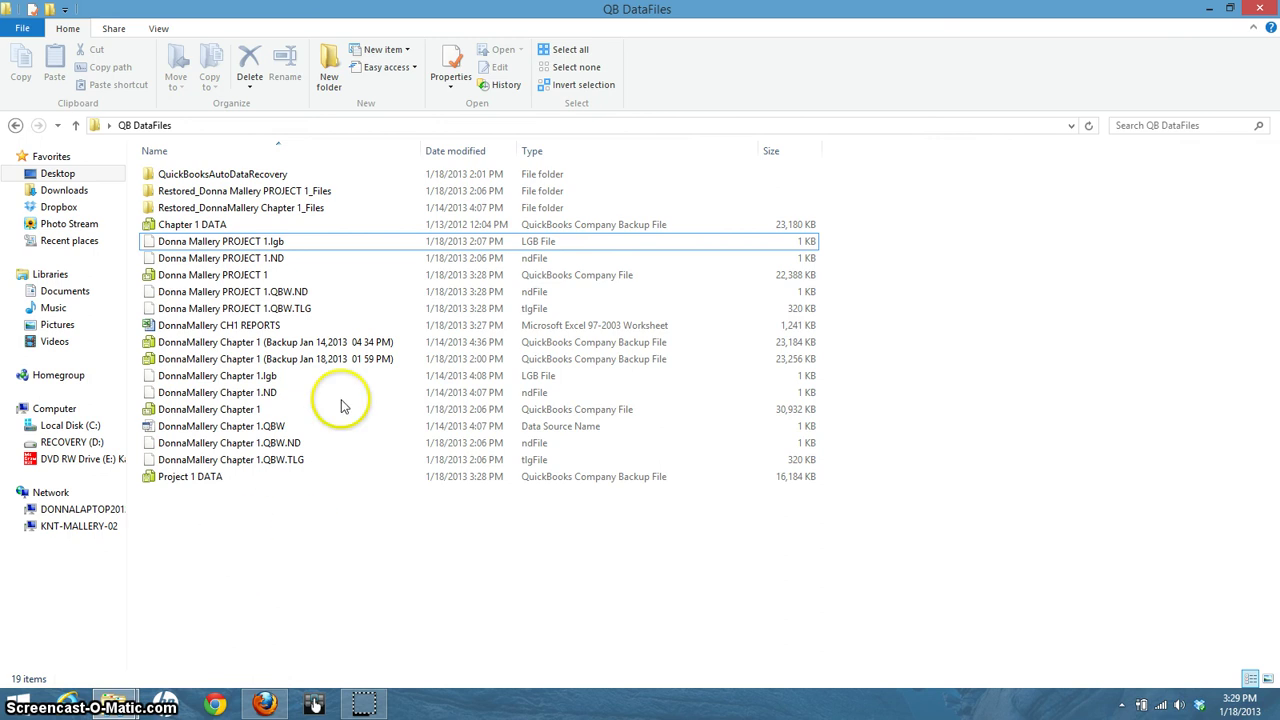
pyautogui.click(374, 430)
pyautogui.click(517, 641)
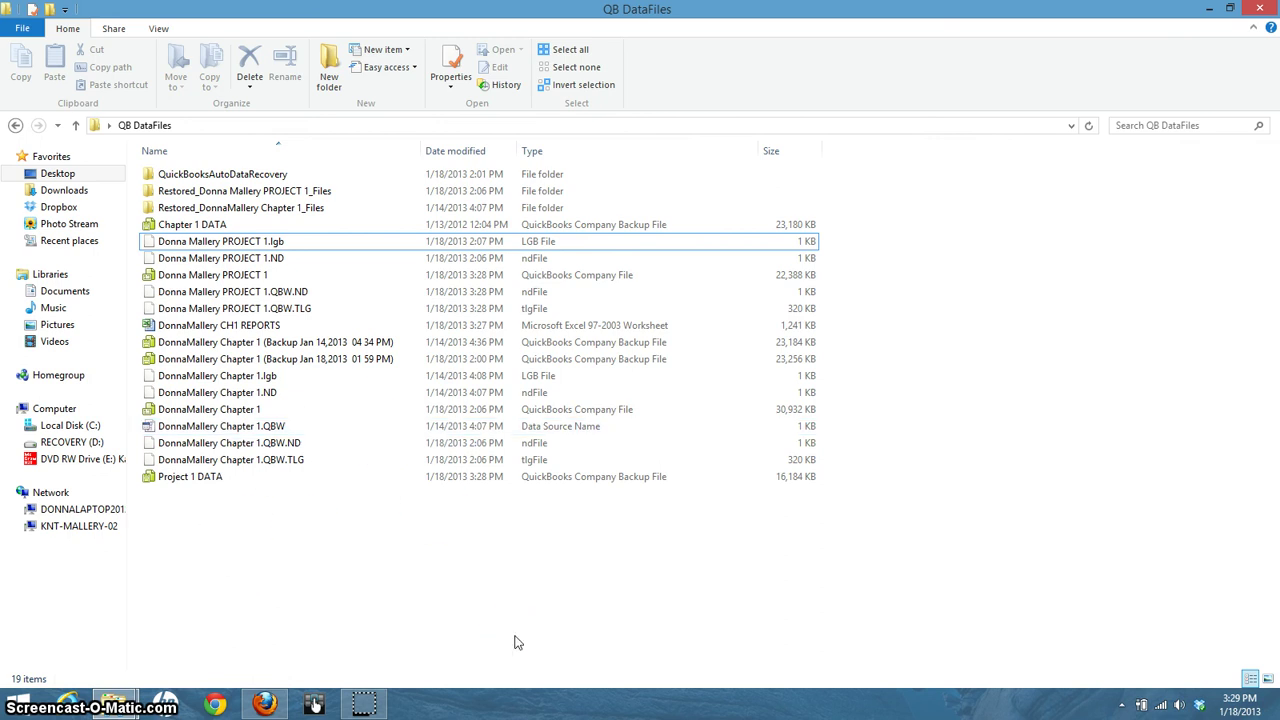